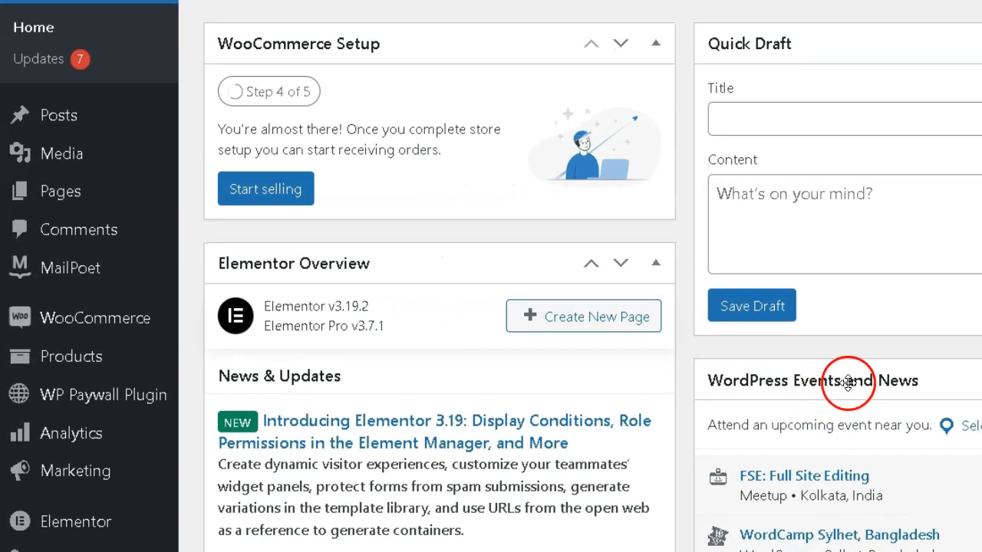
pyautogui.click(138, 409)
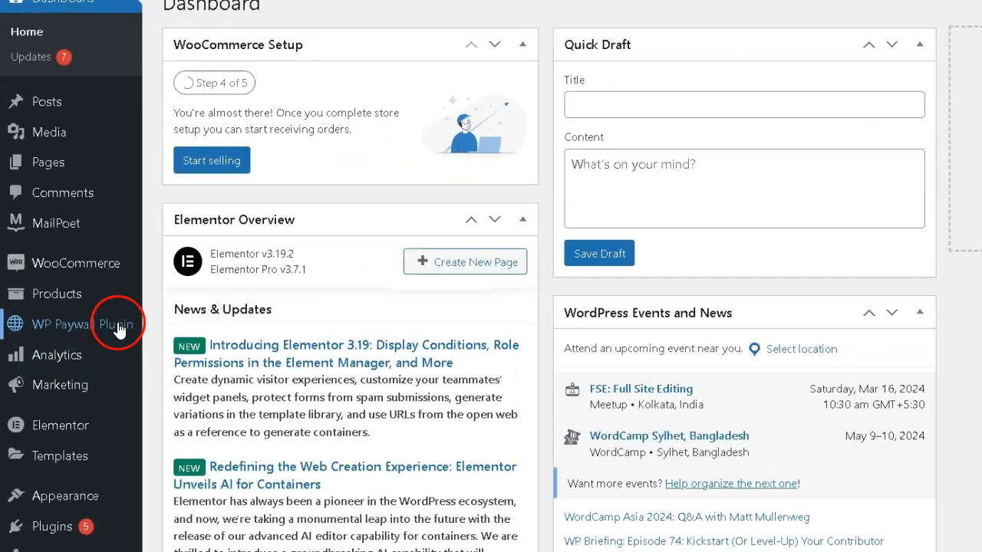
pyautogui.moveTo(16, 294)
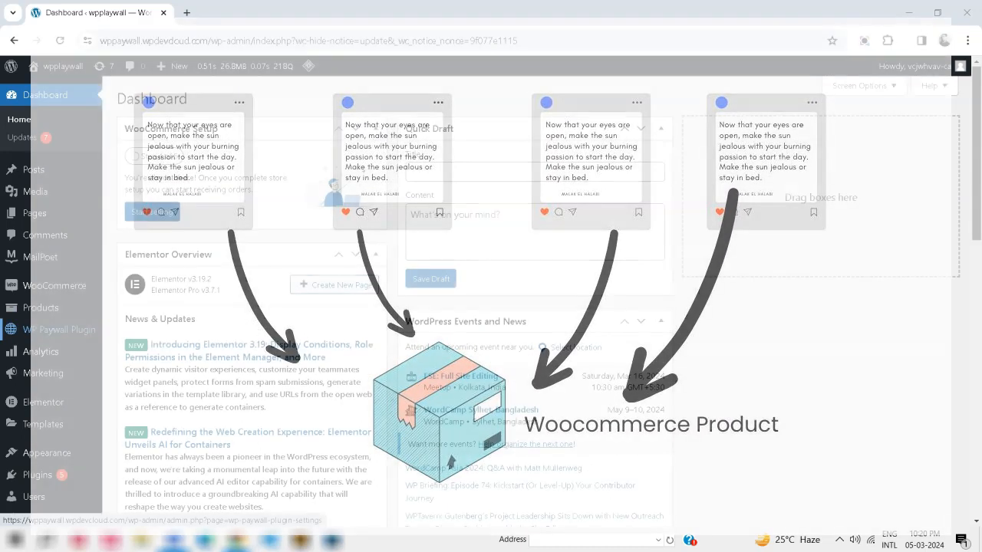
pyautogui.moveTo(40, 179)
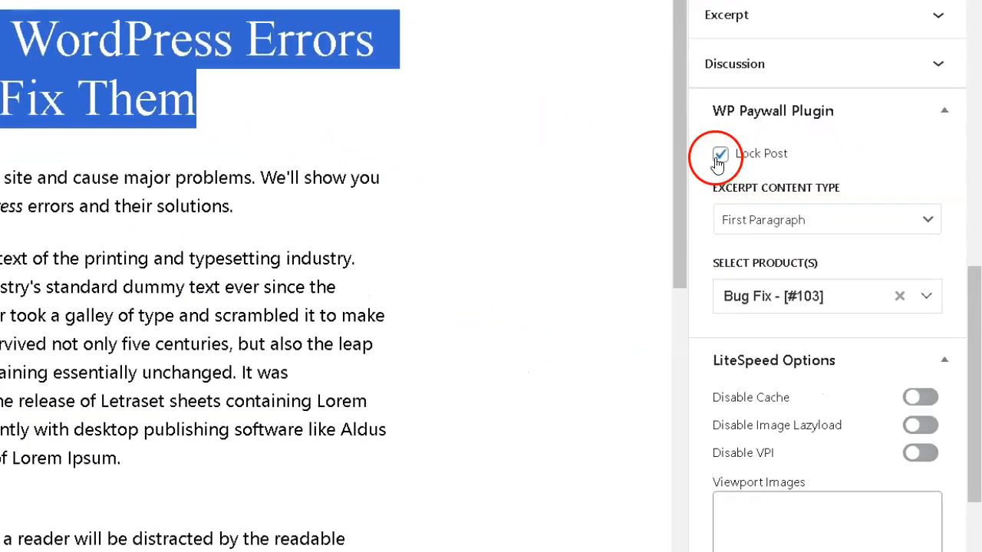
pyautogui.click(812, 229)
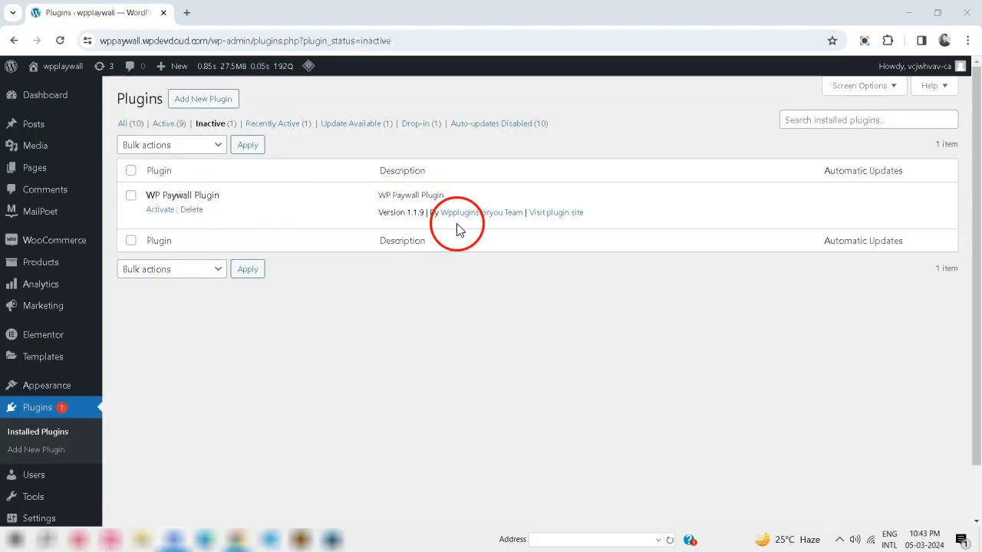
# Activate the WP Paywall Plugin and look through its settings page, including the product list and the print and data options.
pyautogui.click(161, 210)
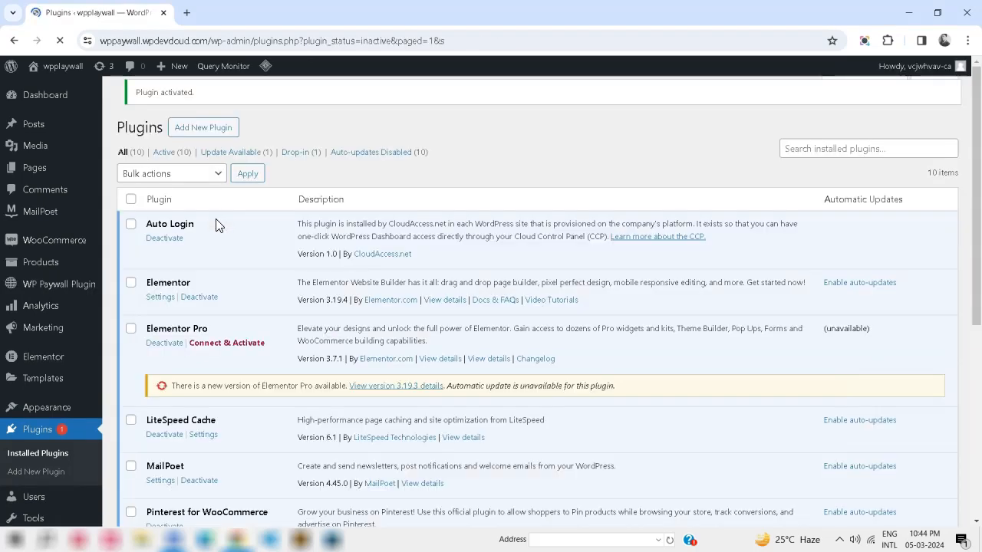
pyautogui.scroll(-5, 216, 225)
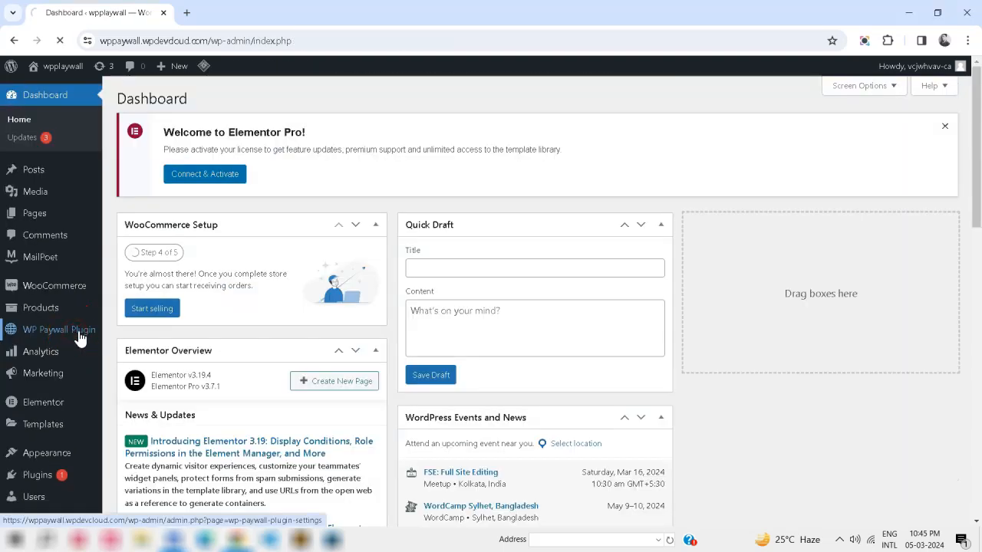
pyautogui.click(78, 333)
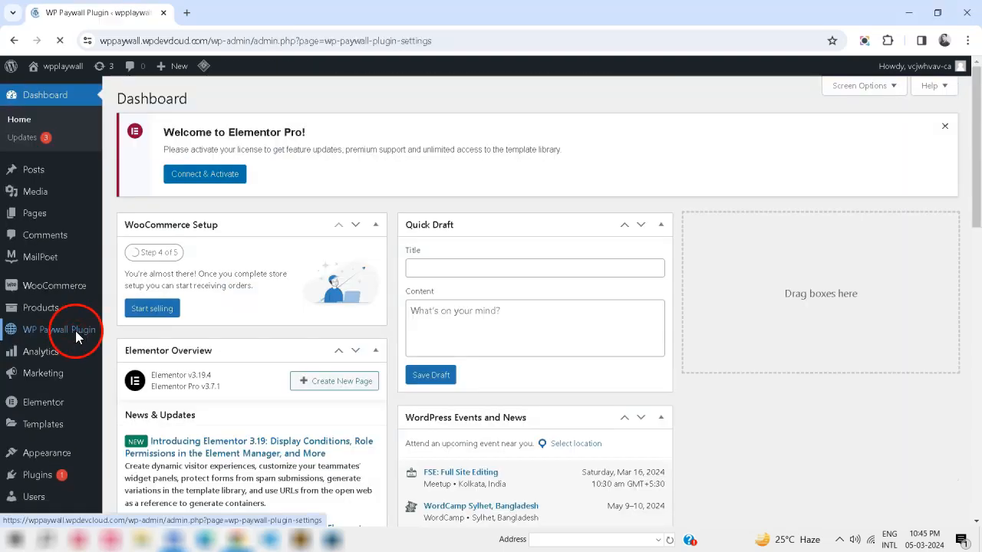
pyautogui.scroll(-3, 246, 332)
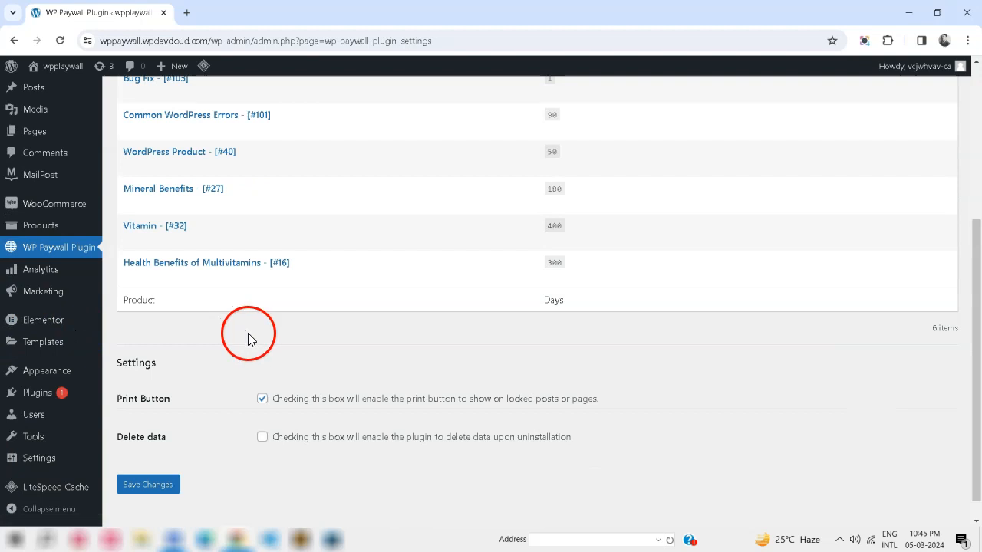
pyautogui.scroll(3, 247, 334)
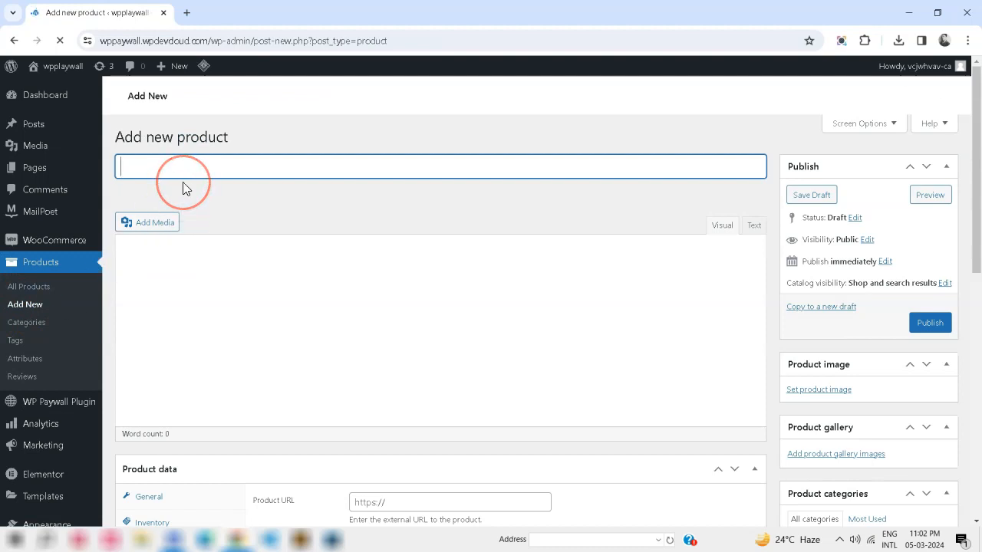
# Title the new product "Common WordPress Errors" and upload wordpress-1882120_640.png as its product image.
pyautogui.write('Commo')
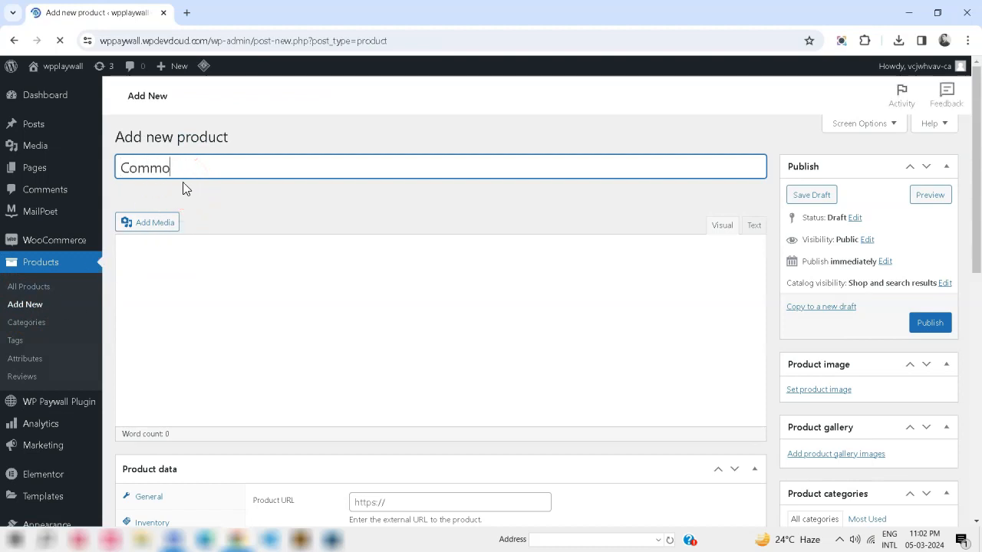
pyautogui.write('n WordPress Errors')
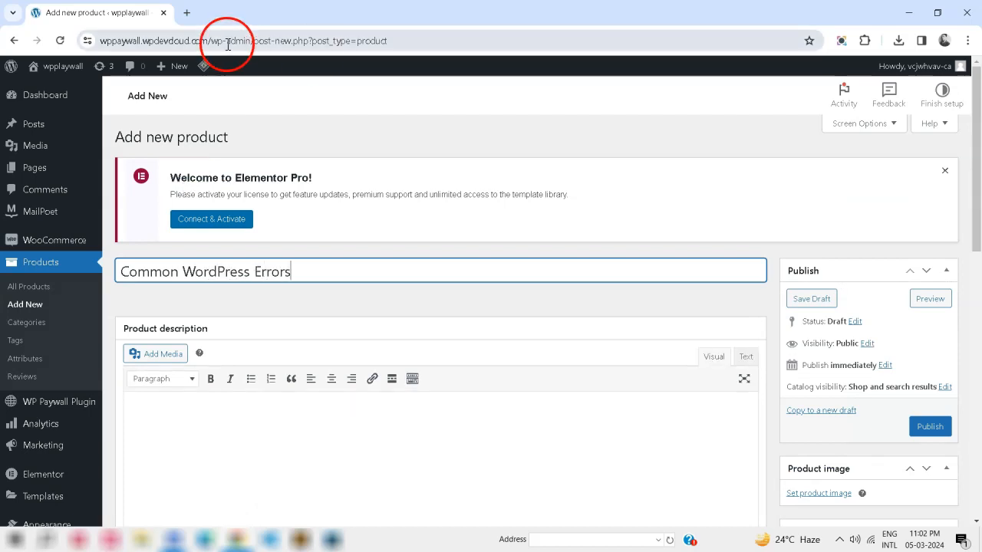
pyautogui.scroll(-5, 511, 248)
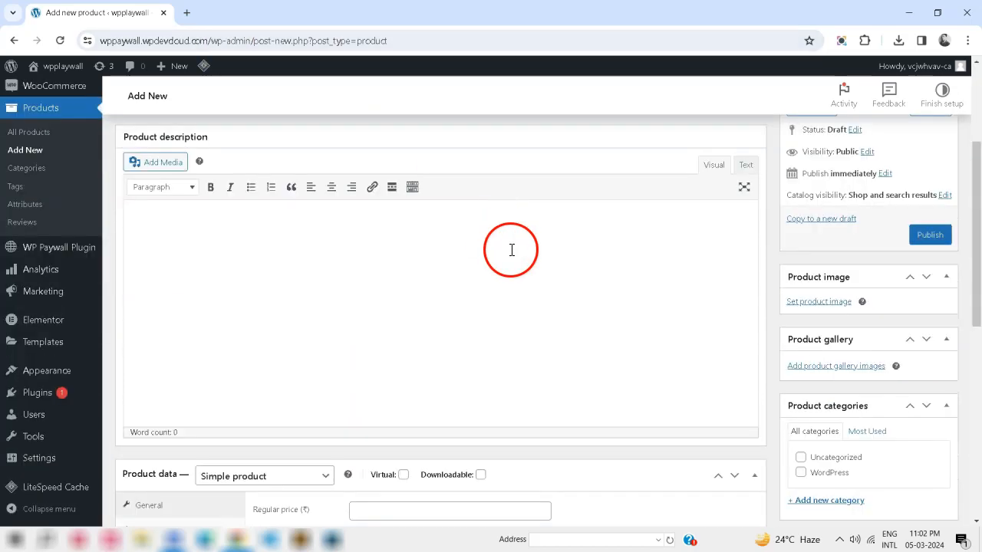
pyautogui.click(821, 174)
pyautogui.click(61, 120)
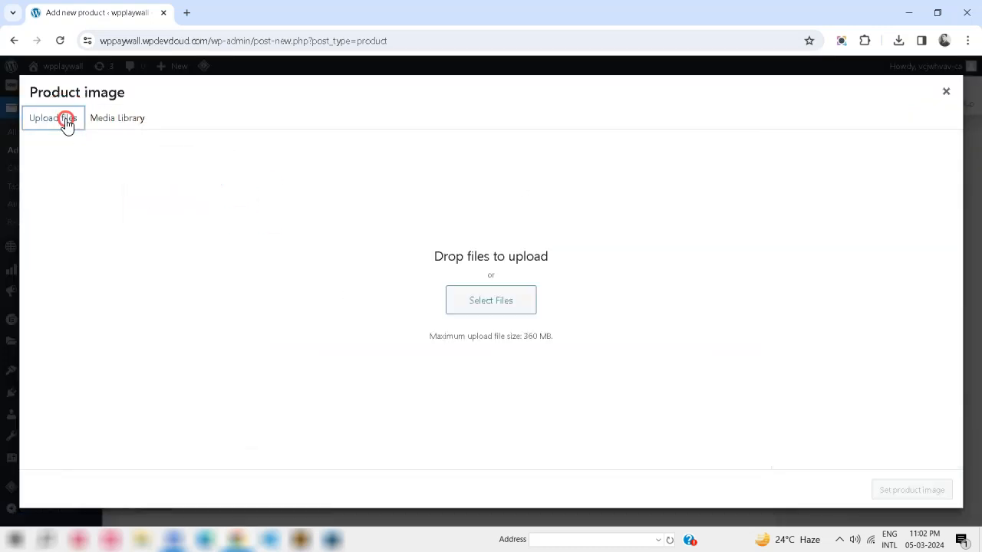
pyautogui.click(896, 40)
pyautogui.moveTo(767, 138); pyautogui.dragTo(527, 285)
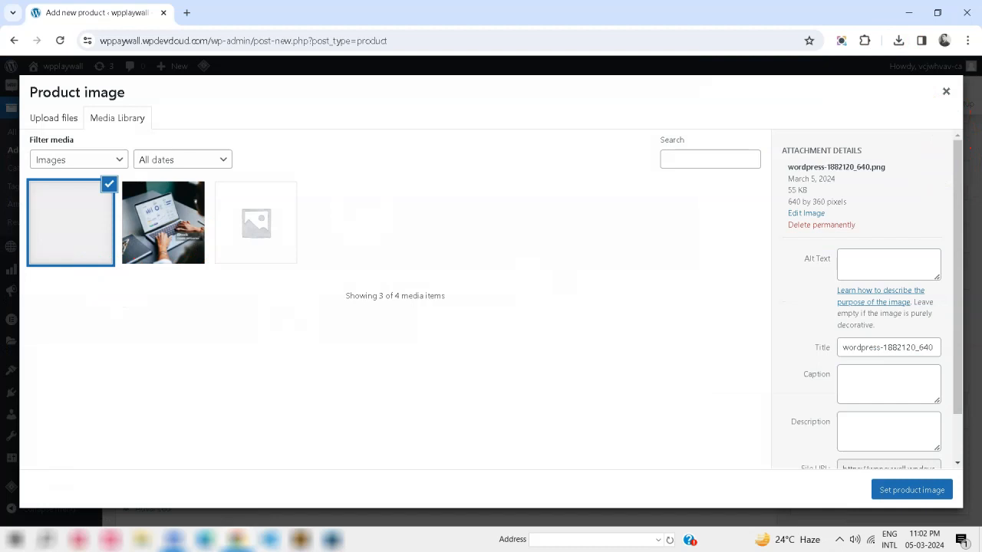
pyautogui.click(942, 489)
# Fill the product description with the Lorem Ipsum placeholder paragraph.
pyautogui.scroll(3, 618, 383)
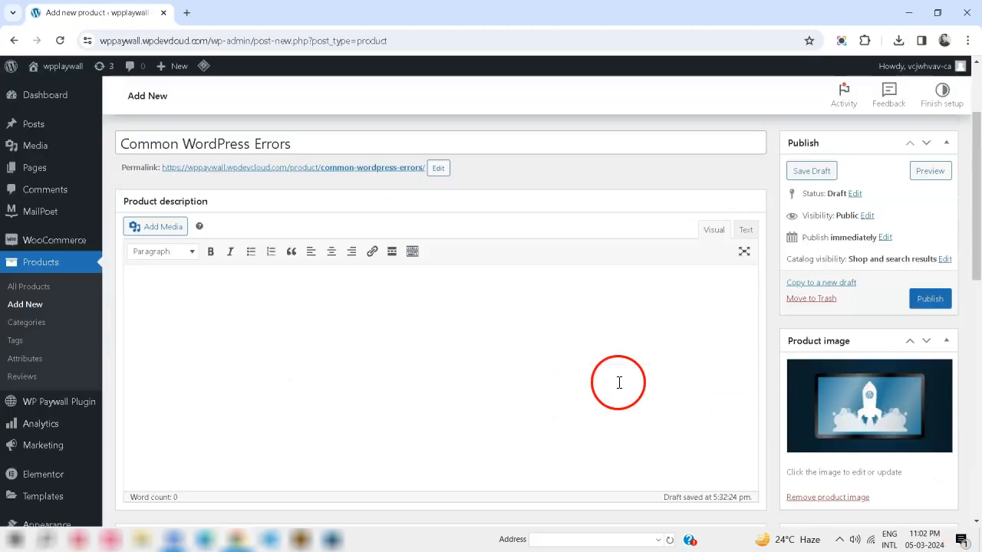
pyautogui.click(275, 326)
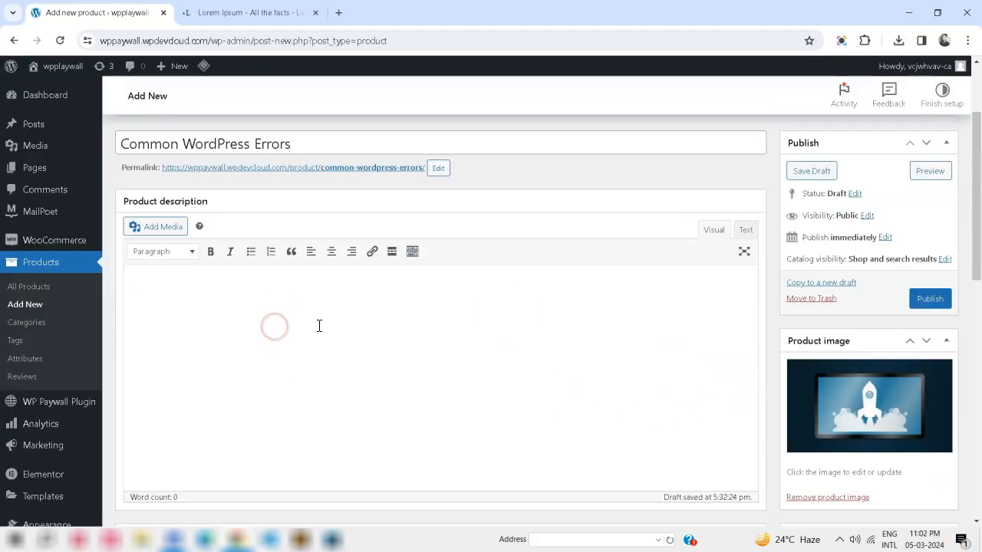
pyautogui.write("Lorem Ipsum is simply dummy text of the printing and typesetting industry. Lorem Ipsum has been the industry's standard dummy text ever since the 1500s, when an unknown printer took a galley of type and scrambled it to make a type specimen book. It has survived not only five centuries, but also the leap into electronic typesetting, remaining essentially unchanged. It was popularised in the 1960s with the release of Letraset sheets containing Lorem Ipsum passages, and more recently with desktop publishing software like Aldus PageMaker including versions of Lorem Ipsum.")
# Set the product's regular price to ₹199.
pyautogui.scroll(-3, 453, 248)
pyautogui.click(385, 324)
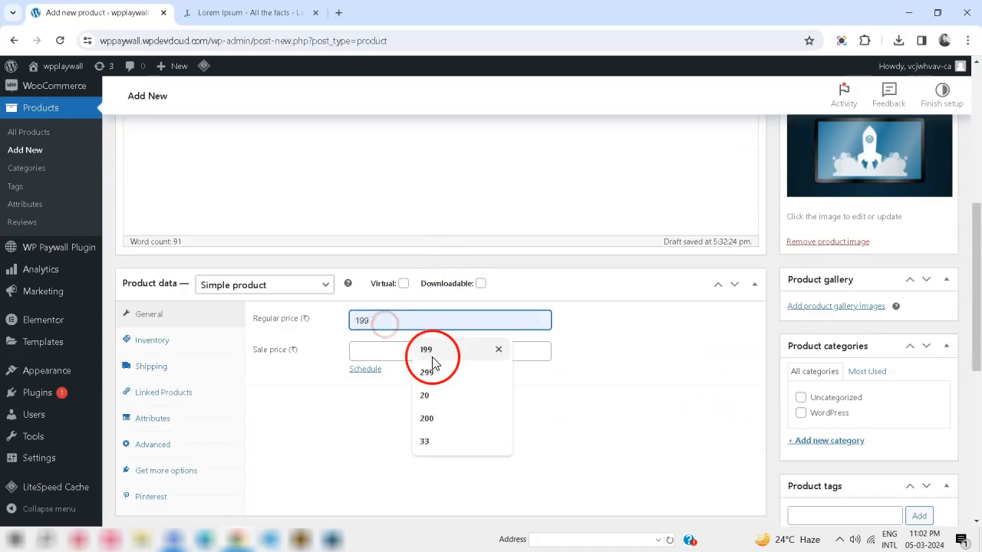
pyautogui.click(428, 352)
pyautogui.click(408, 351)
pyautogui.click(376, 412)
# Fill the product short description with the same Lorem Ipsum placeholder paragraph.
pyautogui.scroll(-3, 253, 400)
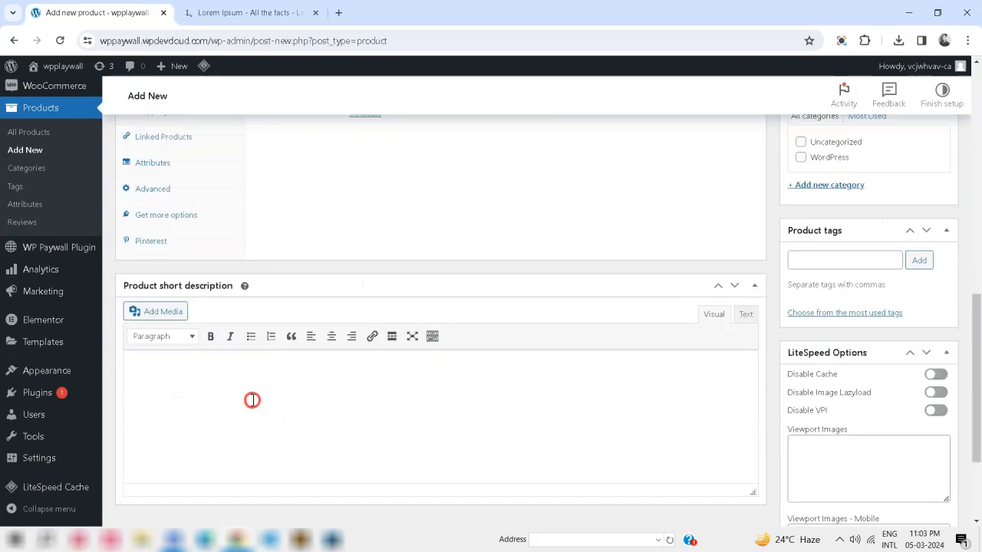
pyautogui.click(253, 400)
pyautogui.write("Lorem Ipsum is simply dummy text of the printing and typesetting industry. Lorem Ipsum has been the industry's standard dummy text ever since the 1500s, when an unknown printer took a galley of type and scrambled it to make a type specimen book. It has survived not only five centuries, but also the leap into electronic typesetting, remaining essentially unchanged. It was popularised in the 1960s with the release of Letraset sheets containing Lorem Ipsum passages, and more recently with desktop publishing software like Aldus PageMaker including versions of Lorem Ipsum.")
# Look over the completed product form and publish the product.
pyautogui.scroll(5, 253, 400)
pyautogui.click(598, 356)
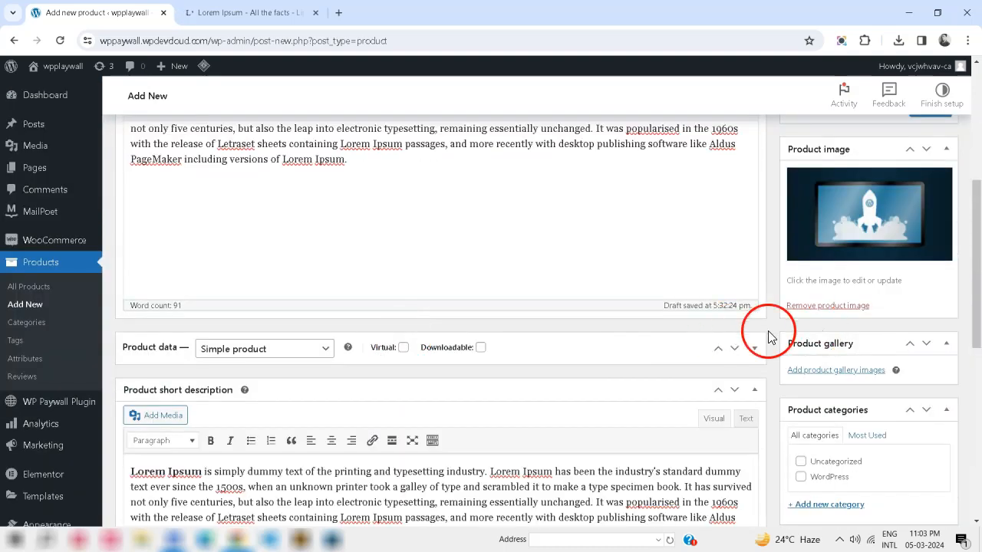
pyautogui.click(754, 348)
pyautogui.scroll(-5, 785, 300)
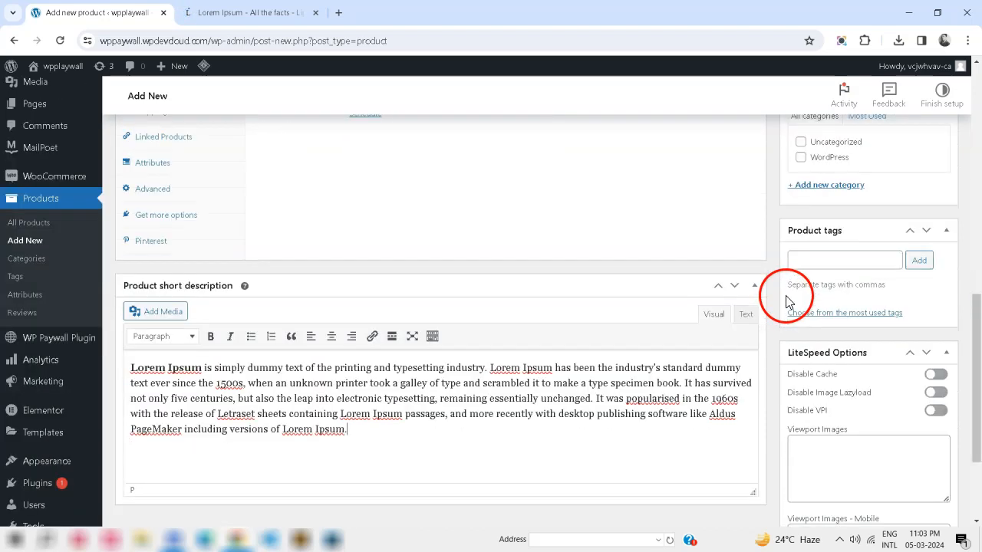
pyautogui.scroll(6, 790, 291)
pyautogui.click(929, 237)
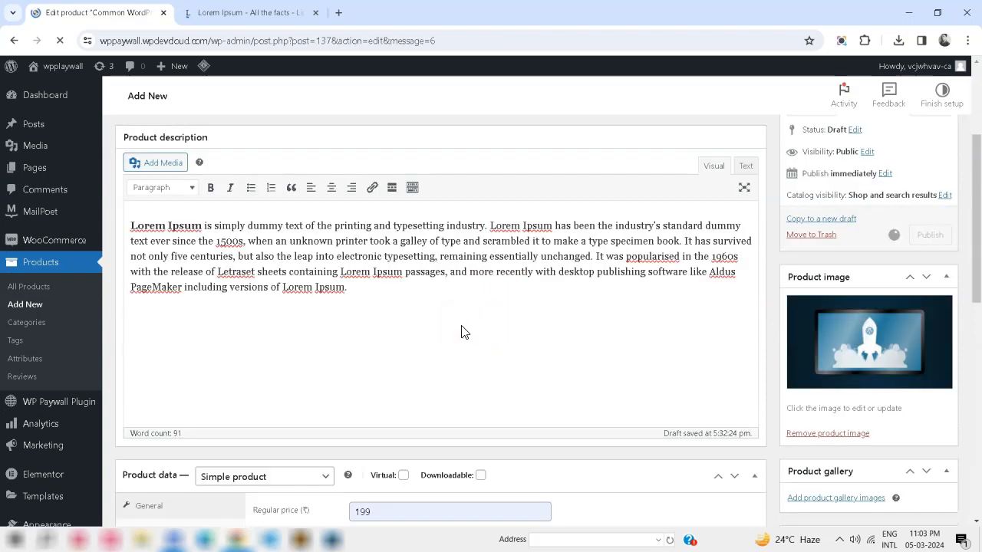
pyautogui.scroll(-3, 318, 338)
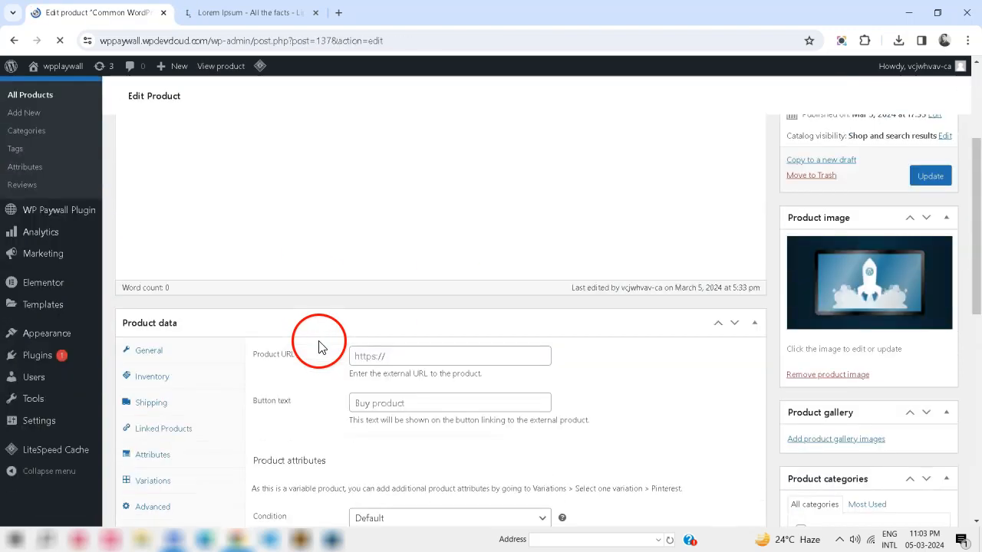
pyautogui.scroll(4, 318, 341)
pyautogui.moveTo(297, 308); pyautogui.dragTo(104, 298)
pyautogui.scroll(-4, 286, 354)
pyautogui.scroll(-5, 285, 354)
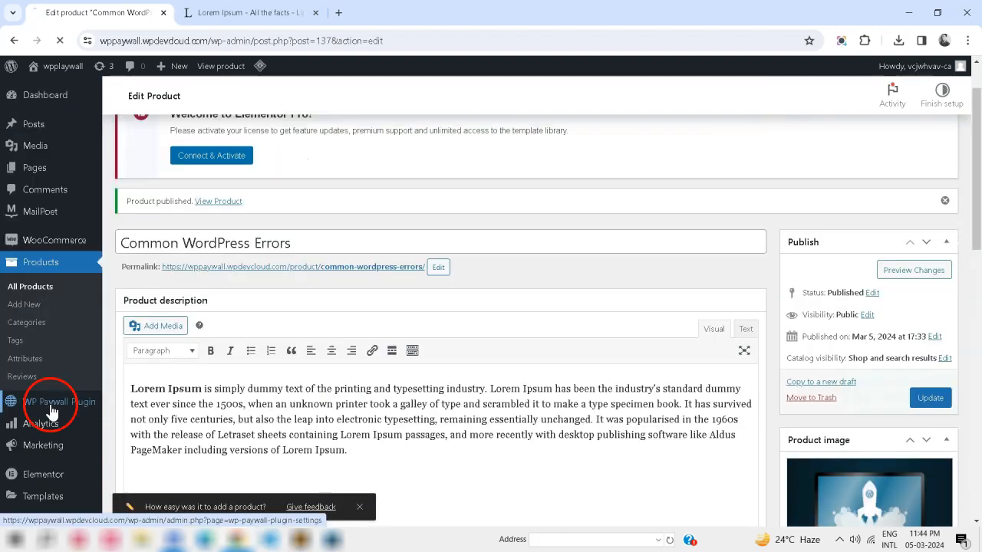
# Add the Common WordPress Errors product in the WP Paywall Plugin settings with 30 days of access and save it.
pyautogui.click(51, 407)
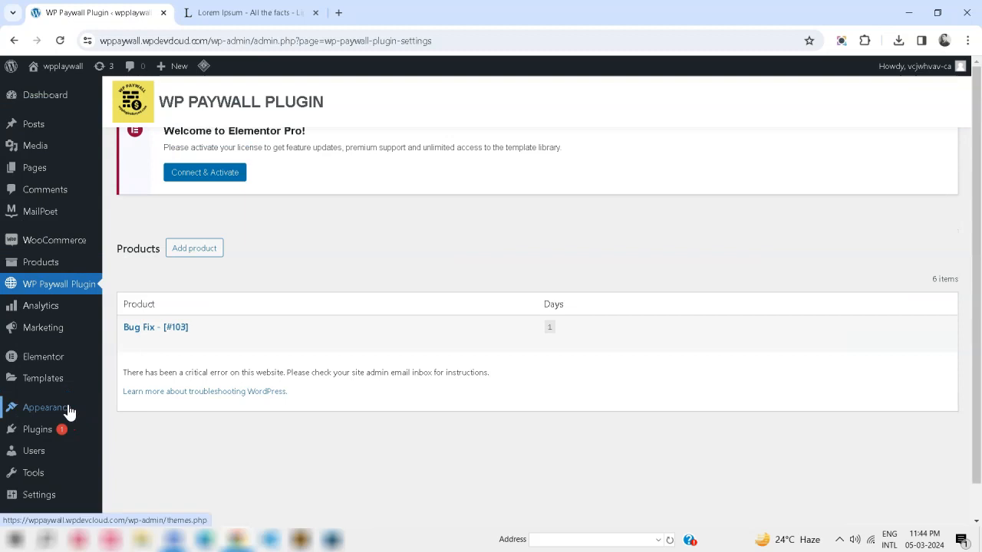
pyautogui.click(190, 252)
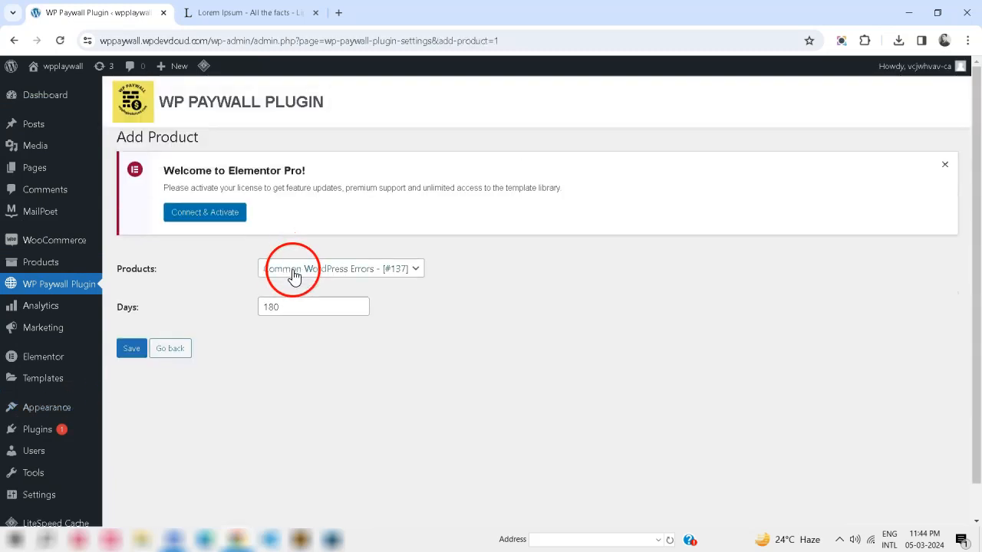
pyautogui.click(293, 270)
pyautogui.click(299, 287)
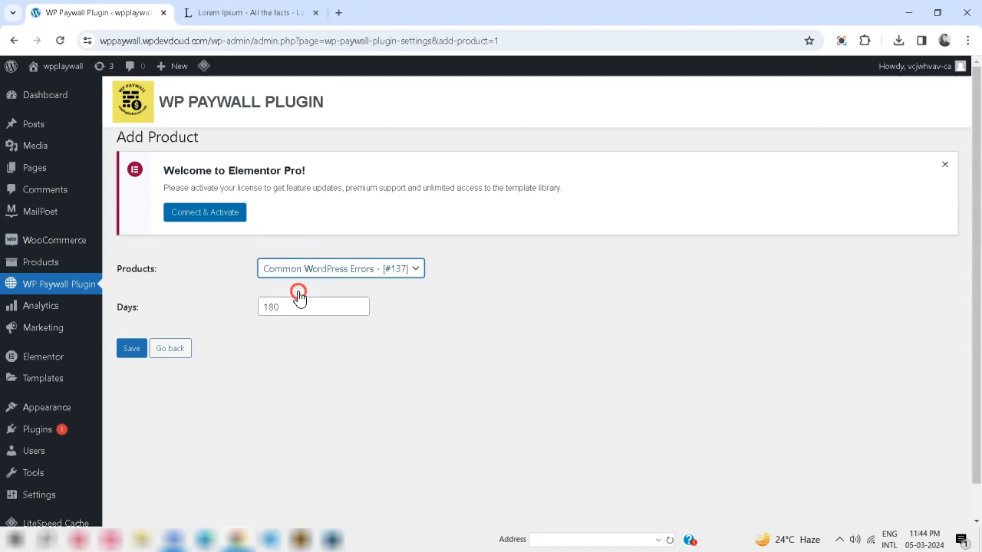
pyautogui.click(297, 311)
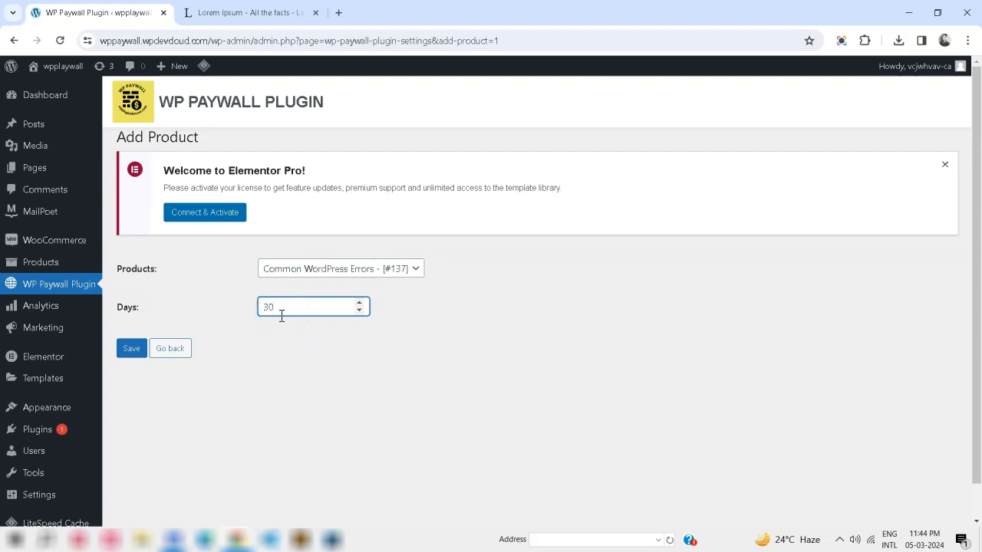
pyautogui.click(131, 352)
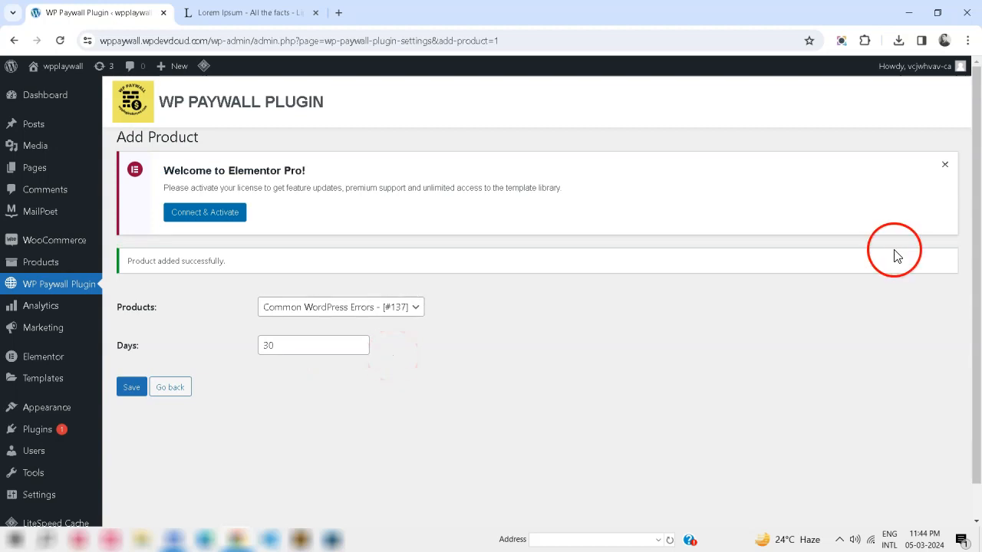
pyautogui.moveTo(129, 261); pyautogui.dragTo(185, 262)
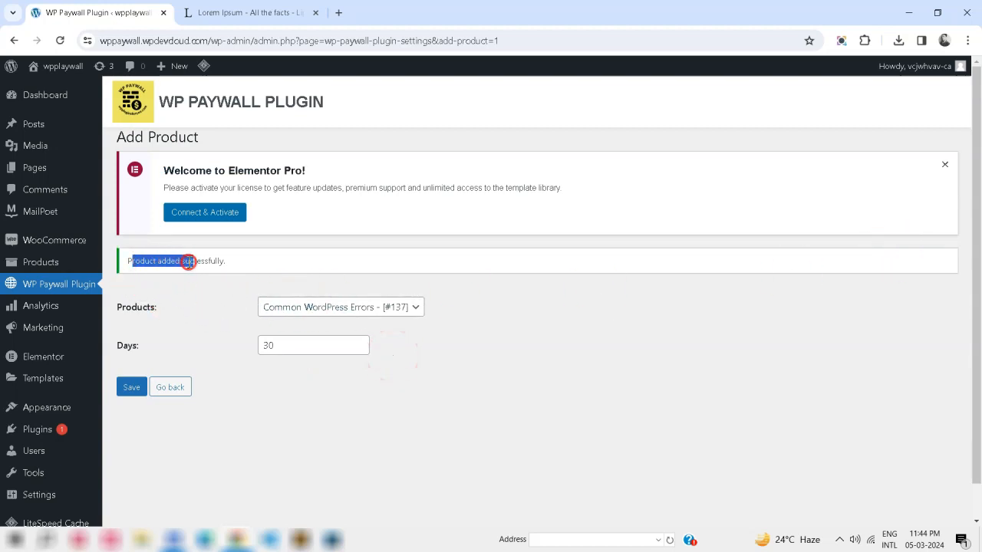
pyautogui.click(214, 315)
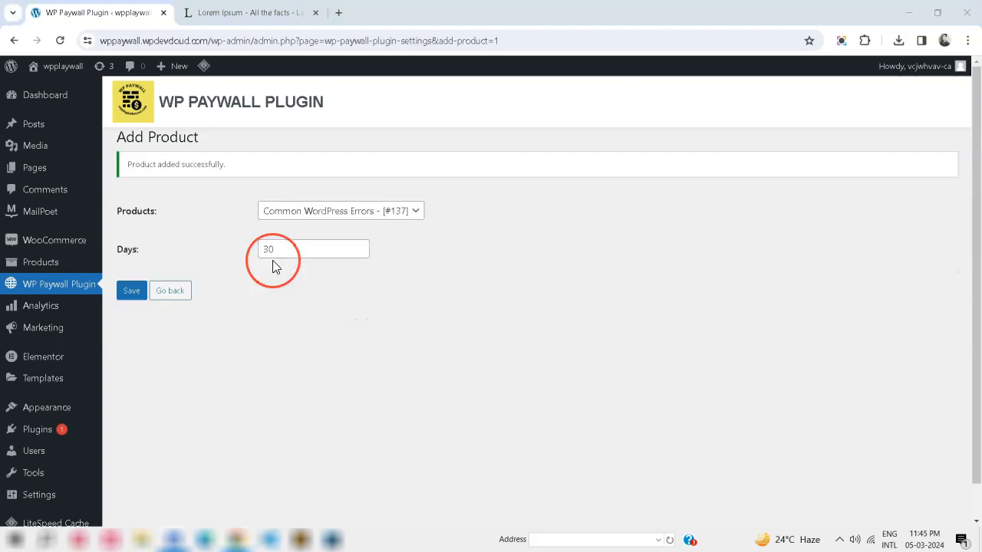
pyautogui.click(287, 259)
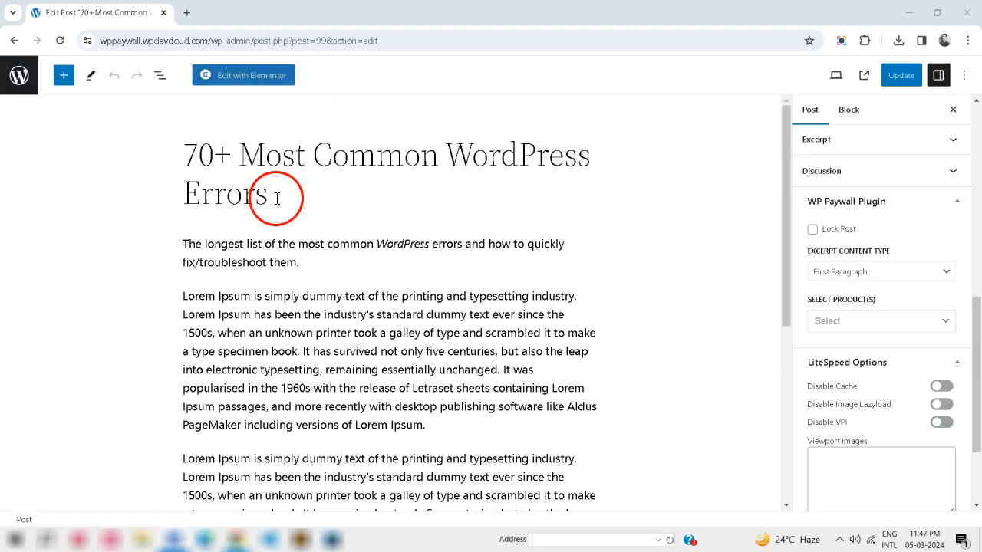
pyautogui.moveTo(275, 198); pyautogui.dragTo(204, 174)
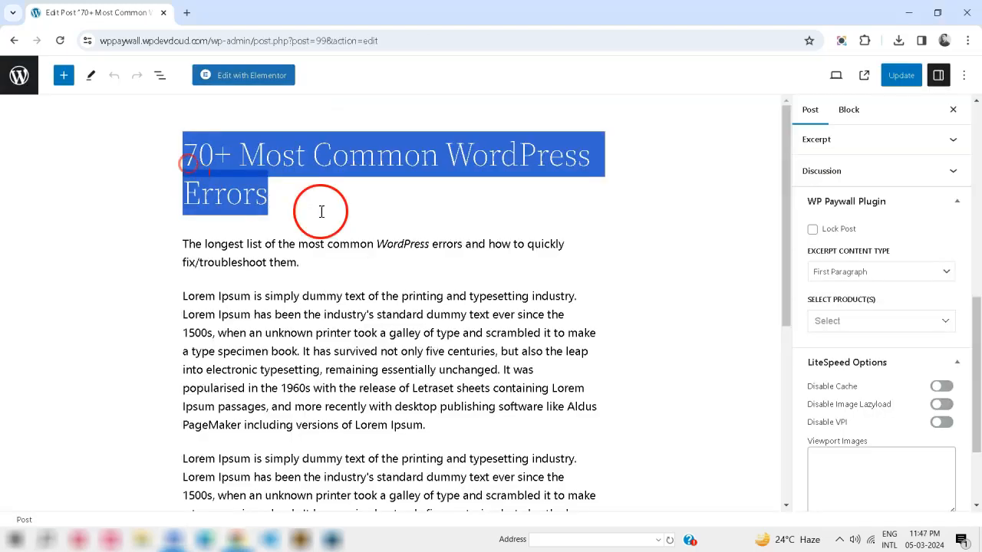
pyautogui.click(320, 211)
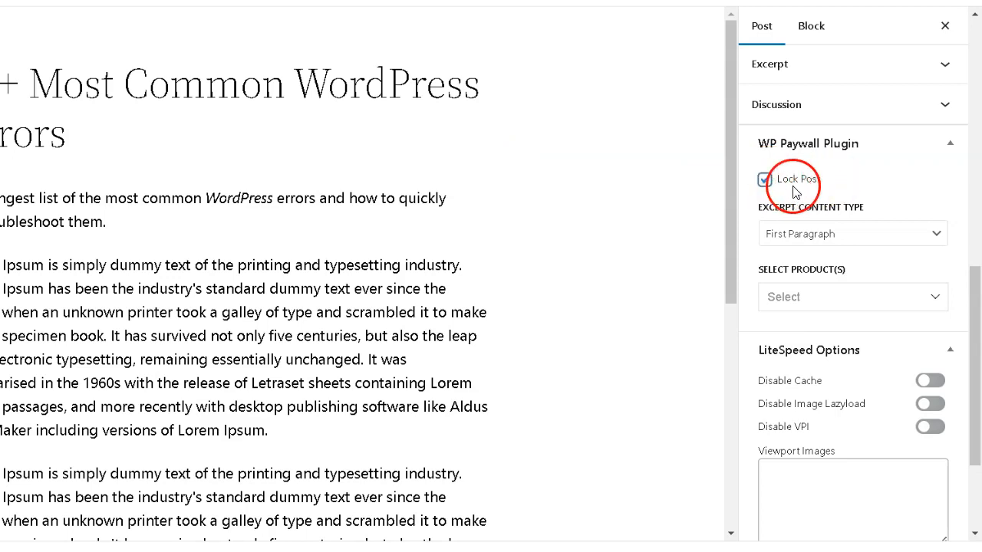
# Lock the "70+ Most Common WordPress Errors" post with the paywall and assign the Common WordPress Errors product to it.
pyautogui.scroll(-2, 817, 297)
pyautogui.click(817, 297)
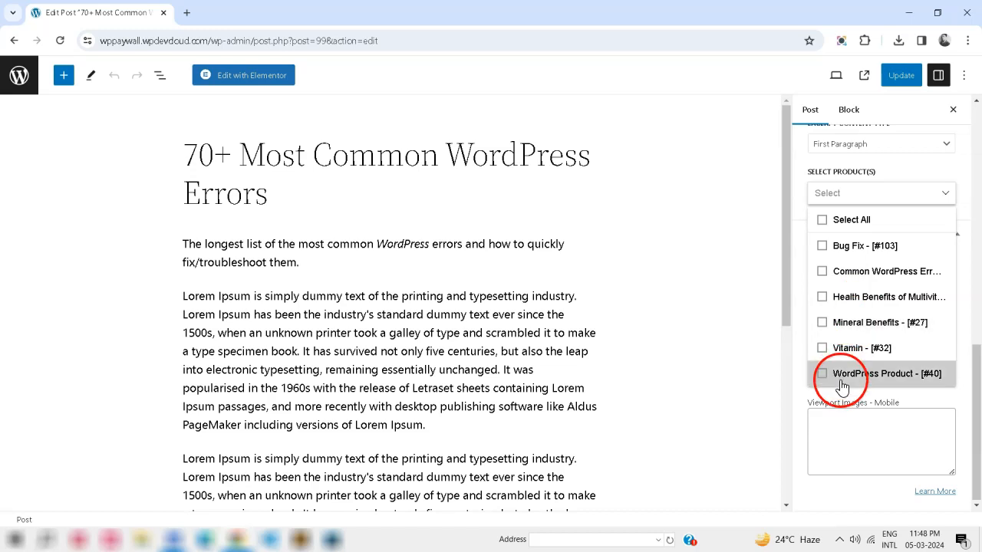
pyautogui.click(831, 275)
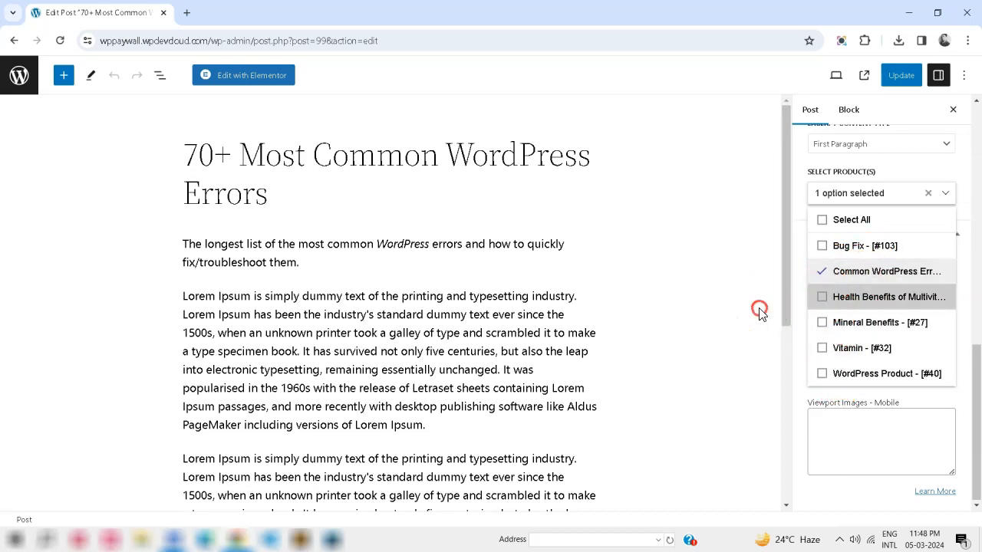
# Set the excerpt content type of the locked post to Custom Text in the WP Paywall Plugin settings.
pyautogui.click(759, 309)
pyautogui.click(876, 273)
pyautogui.click(877, 298)
pyautogui.scroll(-1, 862, 297)
pyautogui.click(833, 288)
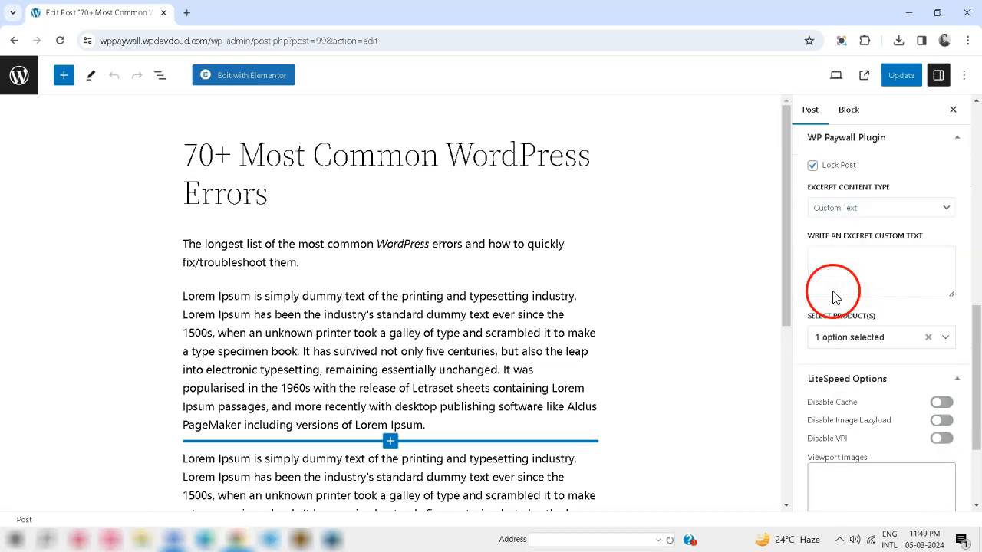
# Paste the Lorem Ipsum placeholder paragraph as the custom excerpt text and update the post.
pyautogui.rightClick(833, 260)
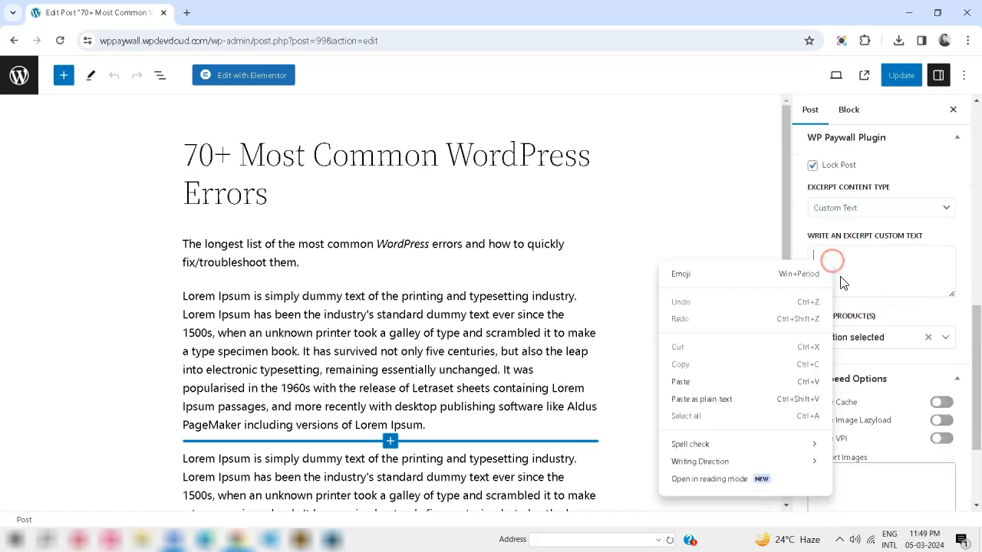
pyautogui.click(778, 396)
pyautogui.moveTo(892, 293); pyautogui.dragTo(806, 232)
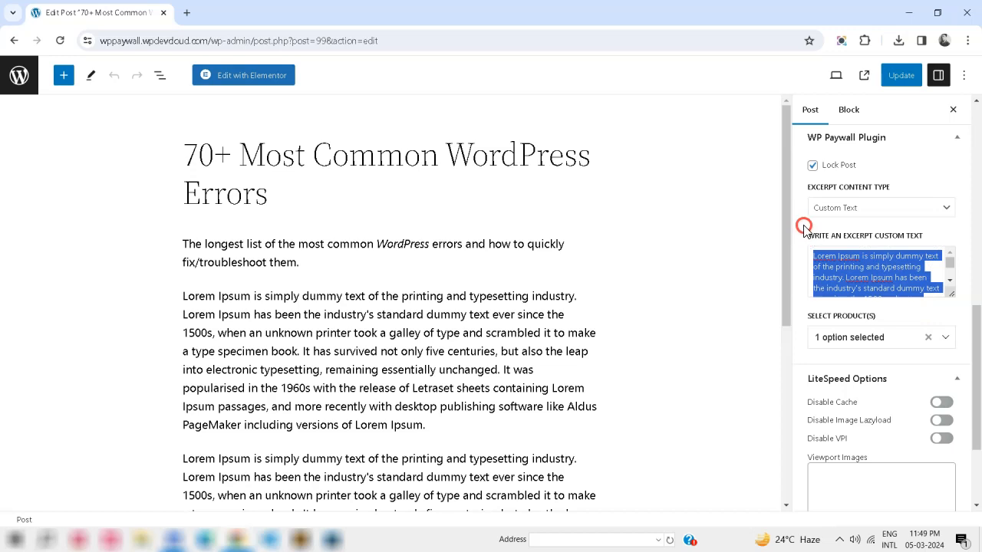
pyautogui.click(878, 278)
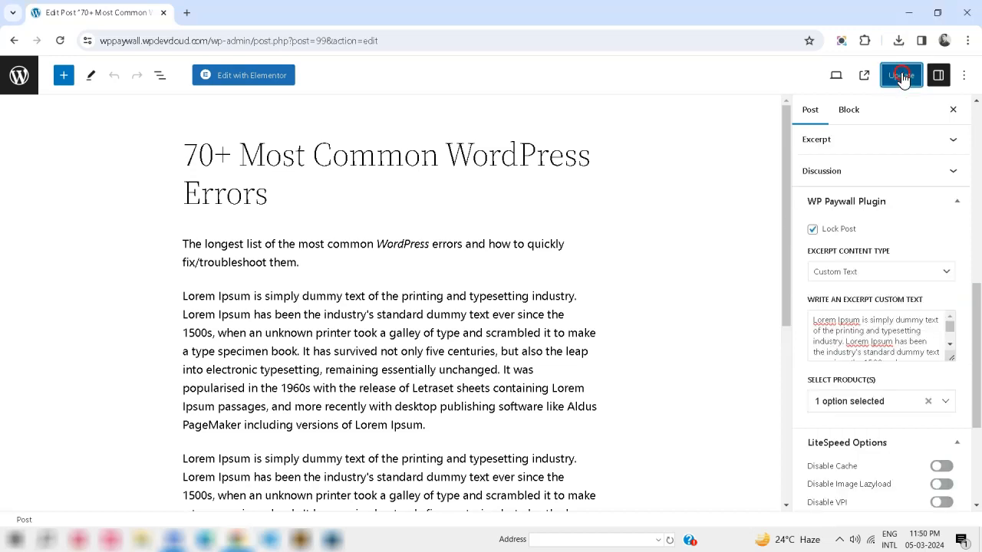
pyautogui.click(900, 76)
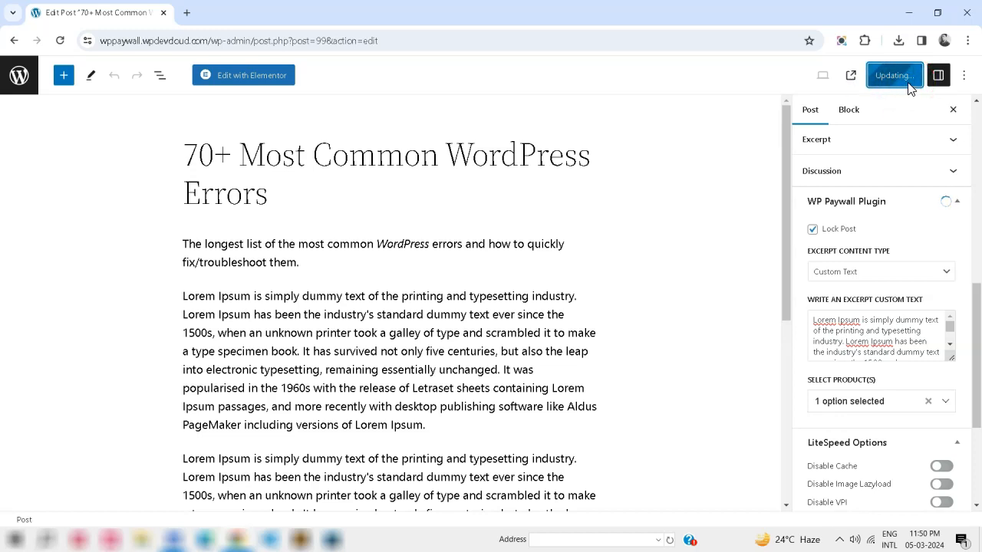
# Examine the locked post's public page, including its title, custom excerpt, and the attached product with its price and purchase option.
pyautogui.moveTo(288, 206); pyautogui.dragTo(349, 236)
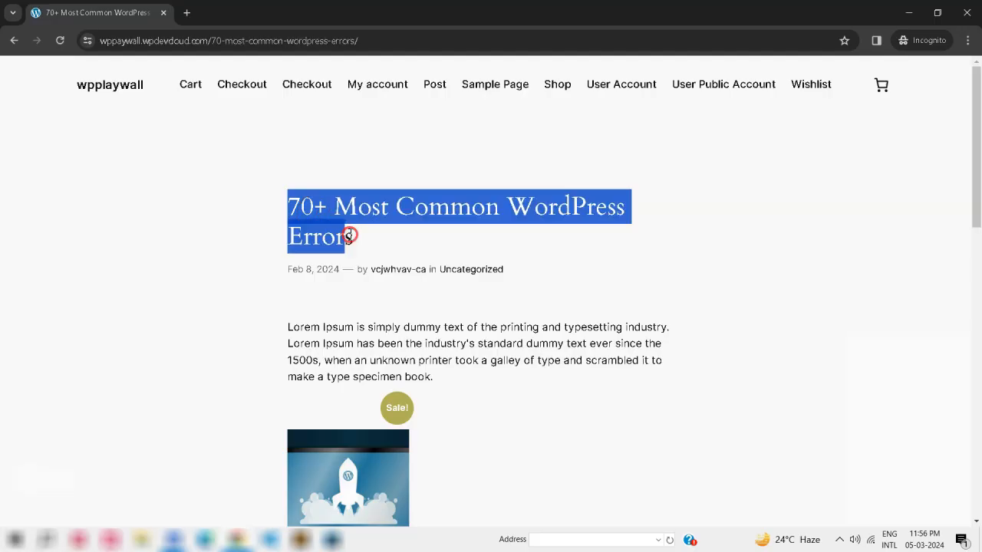
pyautogui.click(407, 248)
pyautogui.scroll(-2, 494, 261)
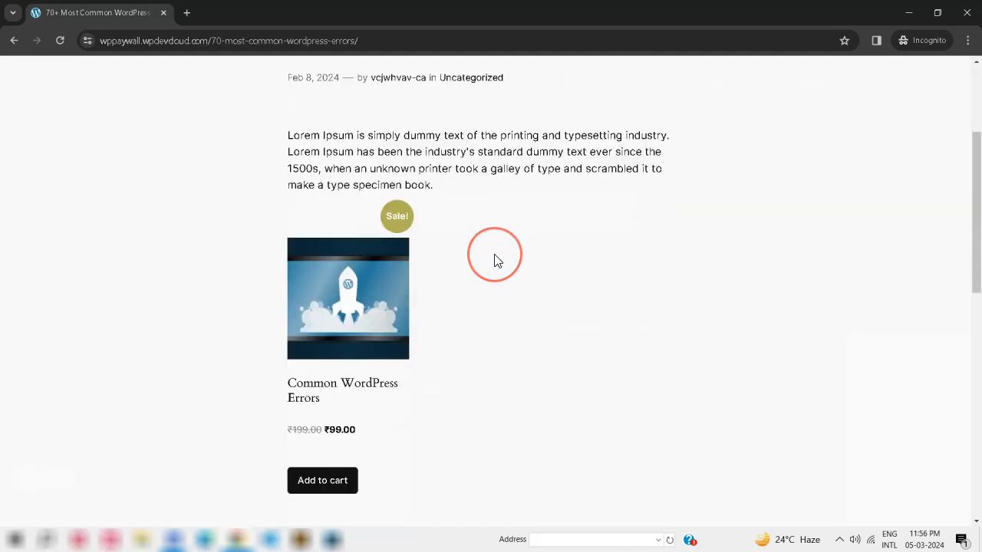
pyautogui.scroll(-2, 494, 261)
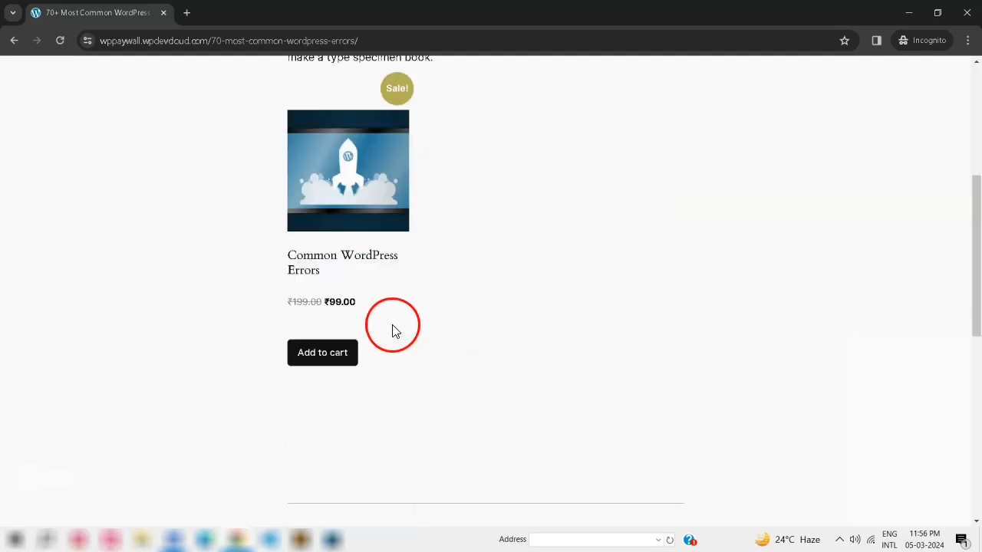
pyautogui.scroll(3, 488, 311)
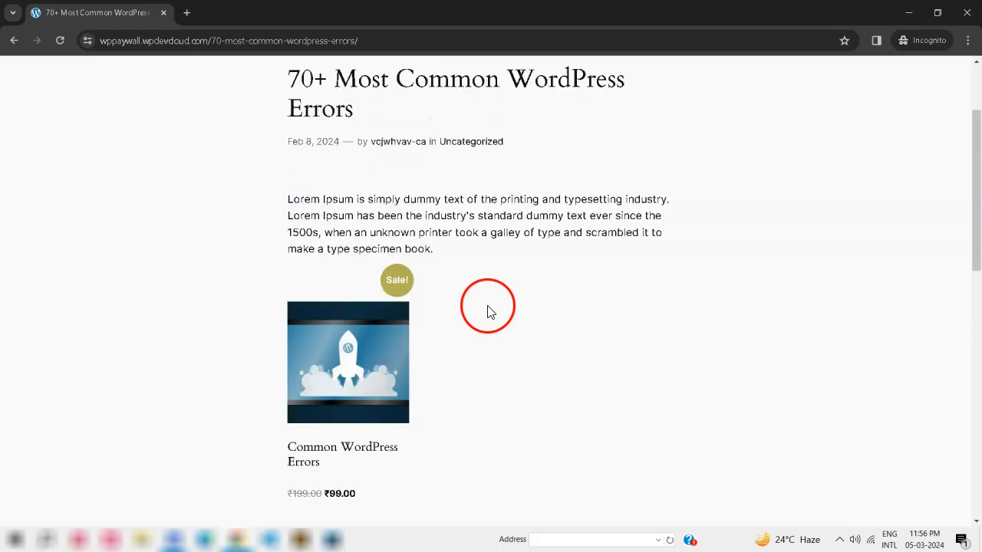
pyautogui.scroll(2, 488, 312)
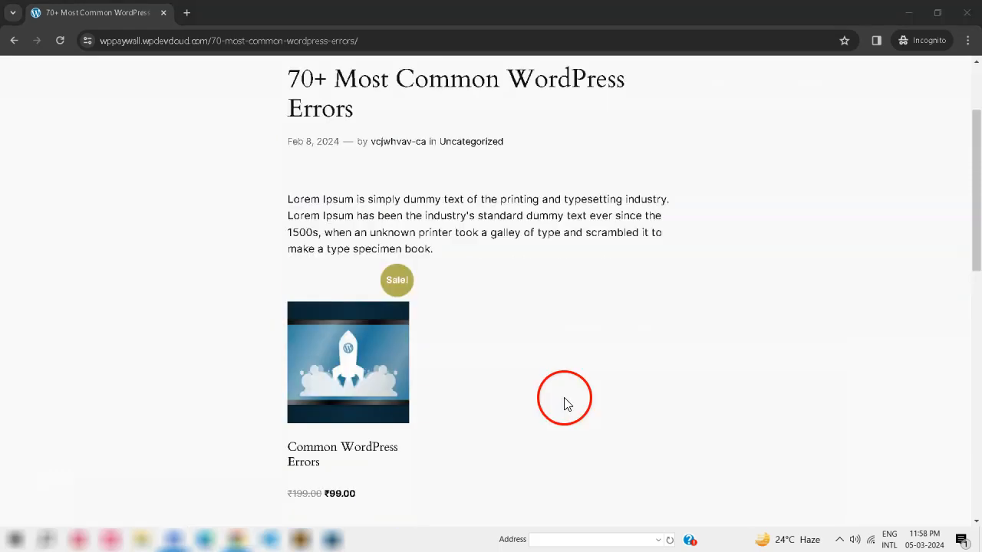
pyautogui.scroll(-2, 563, 401)
pyautogui.scroll(4, 565, 403)
pyautogui.scroll(-3, 535, 379)
pyautogui.scroll(3, 532, 377)
pyautogui.moveTo(289, 201); pyautogui.dragTo(351, 237)
pyautogui.click(385, 244)
pyautogui.scroll(-4, 455, 249)
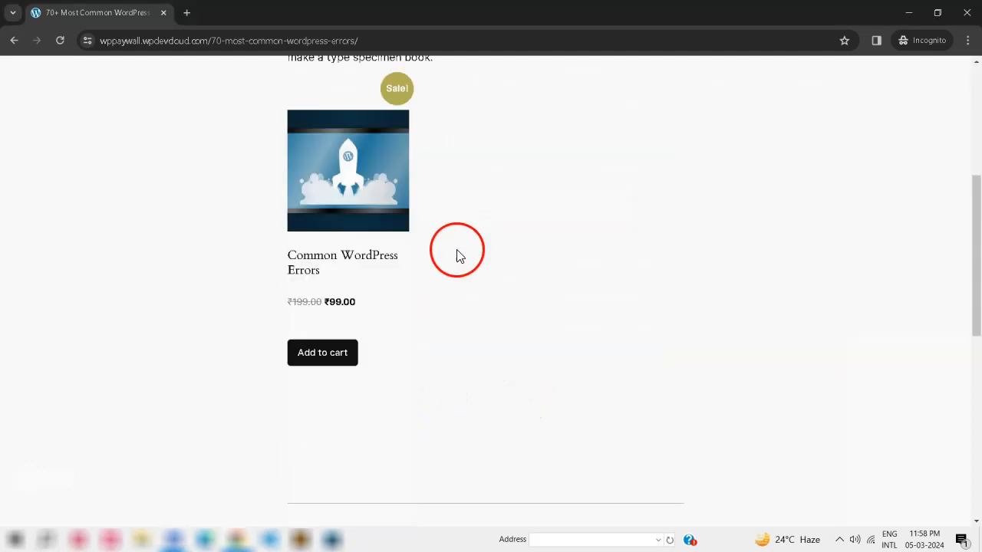
pyautogui.scroll(5, 409, 353)
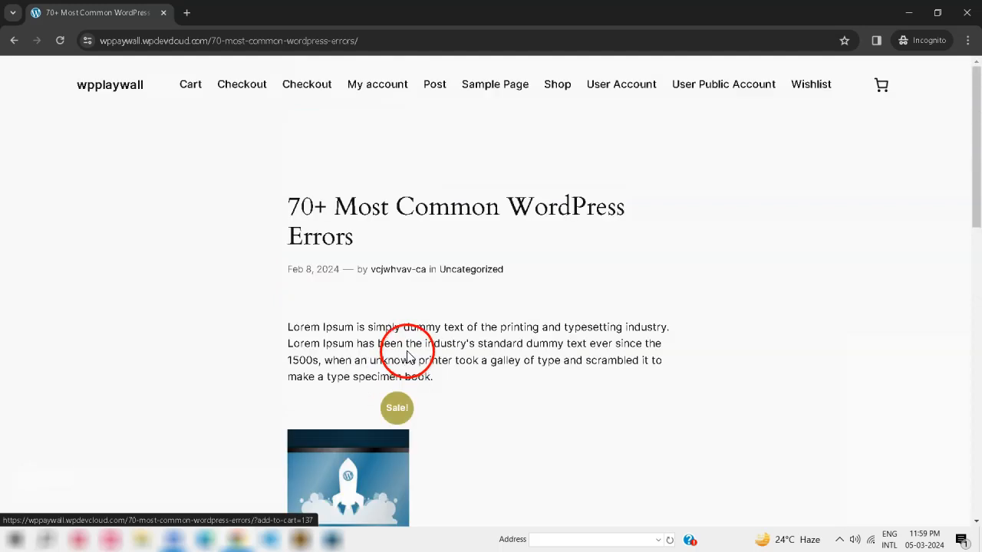
pyautogui.scroll(-1, 395, 350)
pyautogui.tripleClick(292, 140)
pyautogui.scroll(-3, 407, 154)
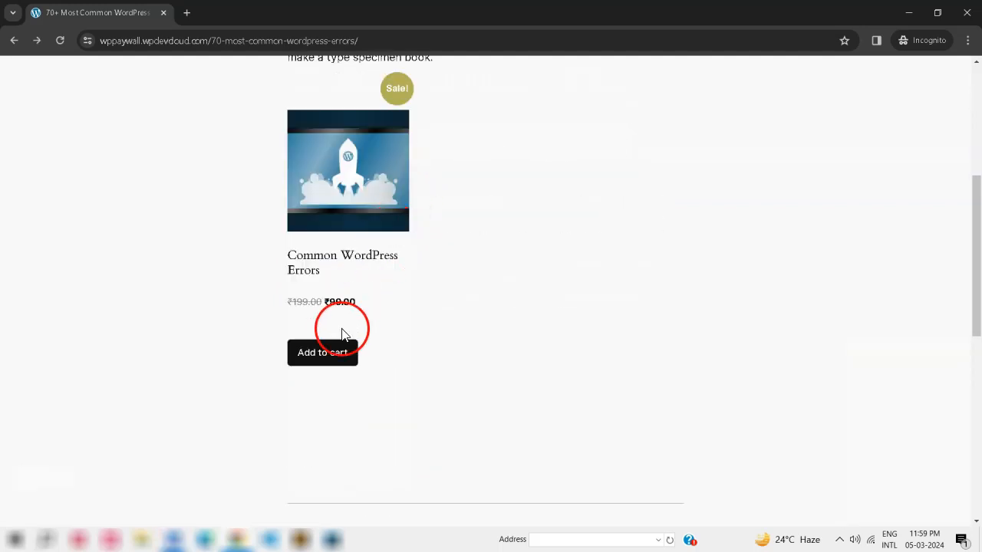
# Add the Common WordPress Errors product to the cart from the locked post and view the cart.
pyautogui.click(338, 354)
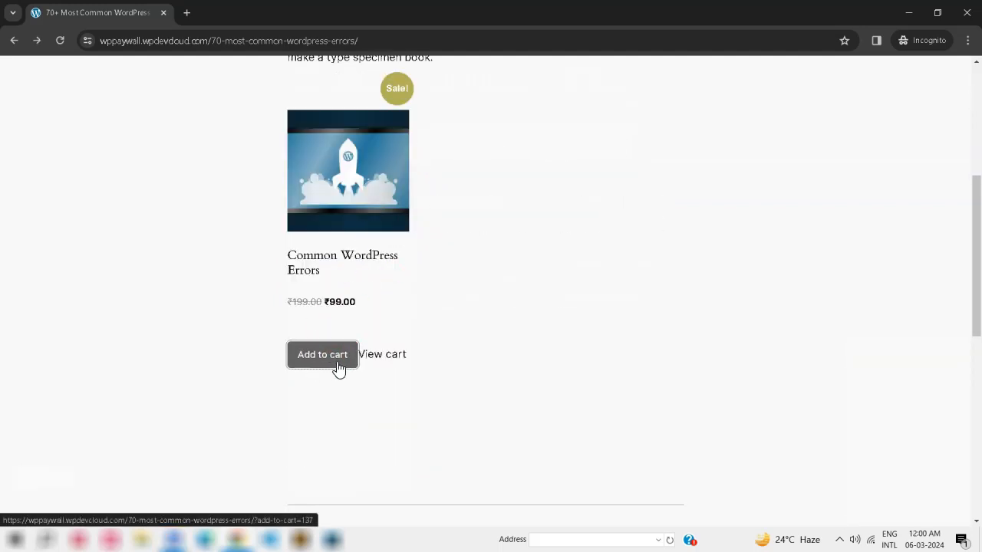
pyautogui.click(380, 358)
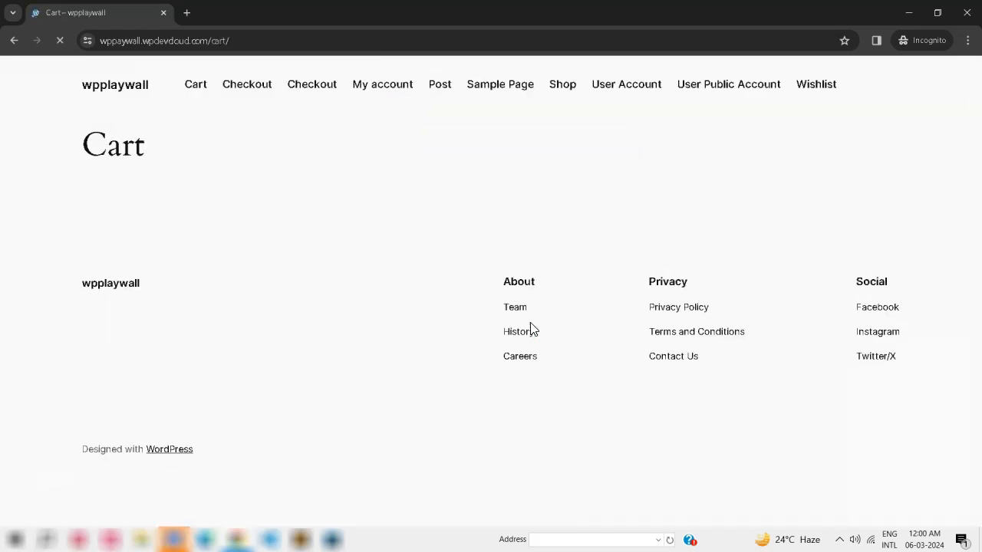
pyautogui.click(493, 323)
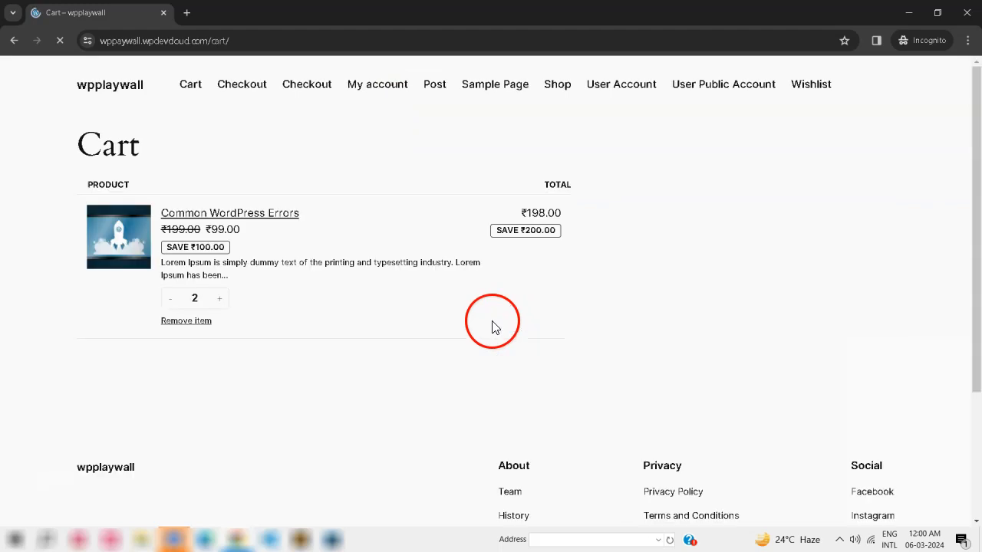
# Reduce the Common WordPress Errors quantity in the cart to 1 and proceed to checkout.
pyautogui.scroll(-2, 496, 314)
pyautogui.scroll(2, 550, 320)
pyautogui.scroll(-1, 549, 321)
pyautogui.scroll(1, 549, 322)
pyautogui.click(172, 299)
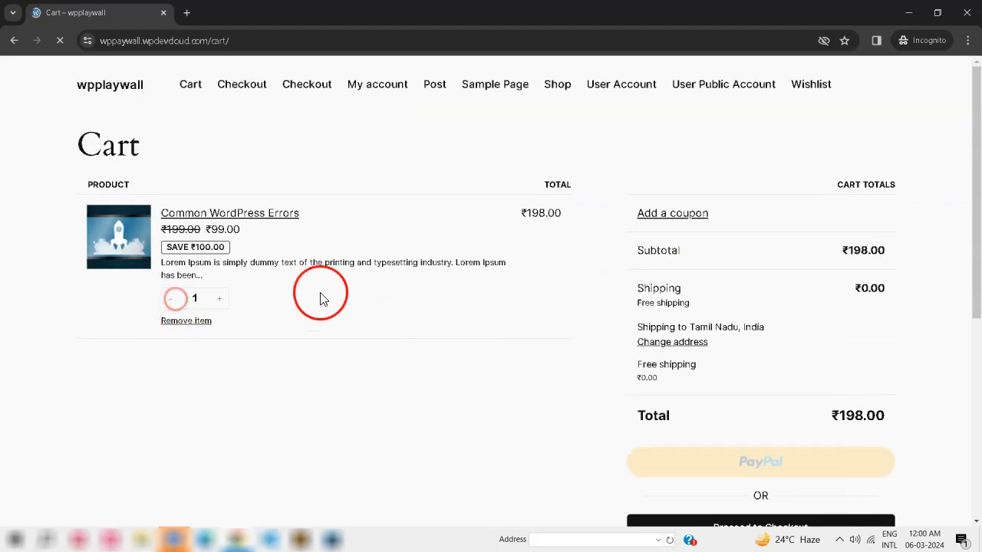
pyautogui.scroll(-2, 695, 290)
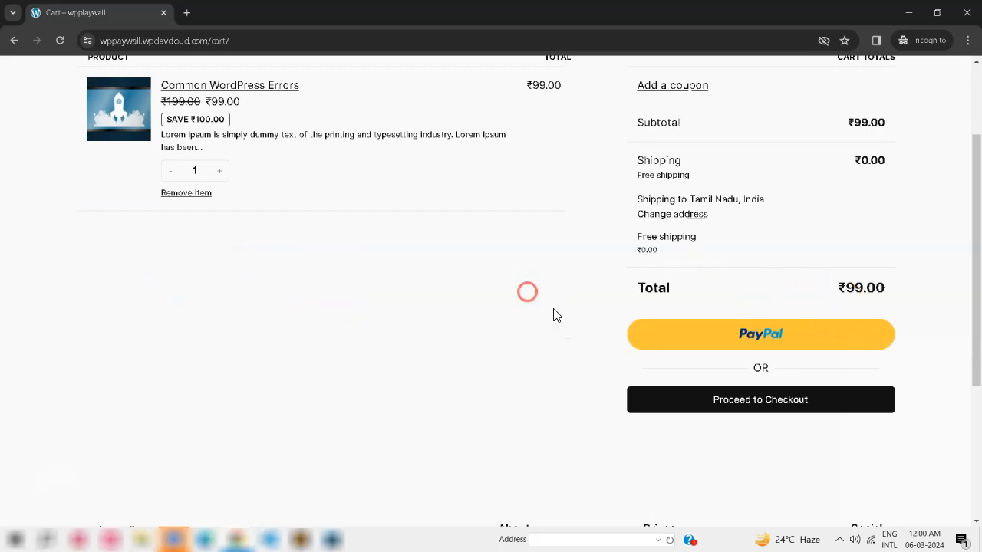
pyautogui.scroll(2, 556, 315)
pyautogui.scroll(-2, 556, 315)
pyautogui.click(685, 412)
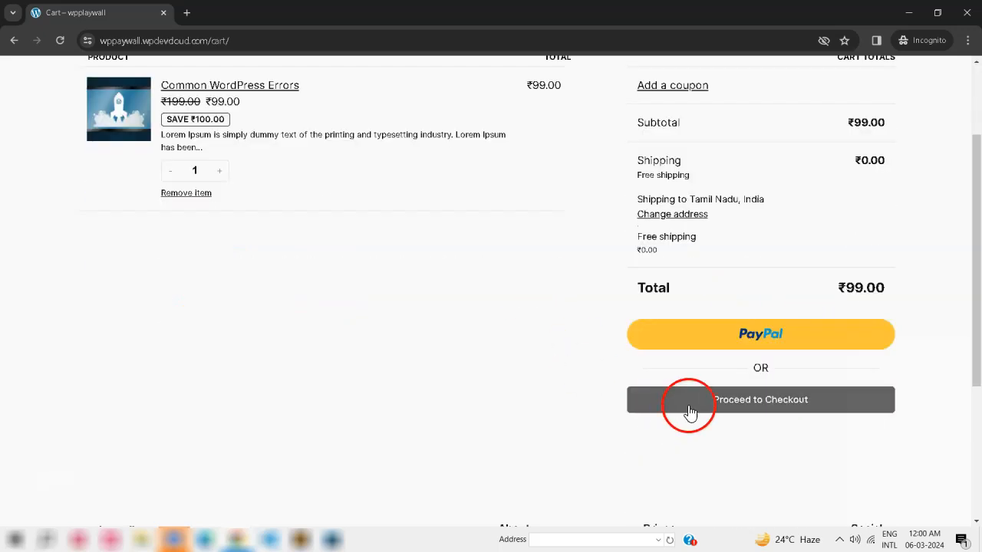
# Choose Cash on delivery as the payment option for the order.
pyautogui.scroll(-1, 484, 338)
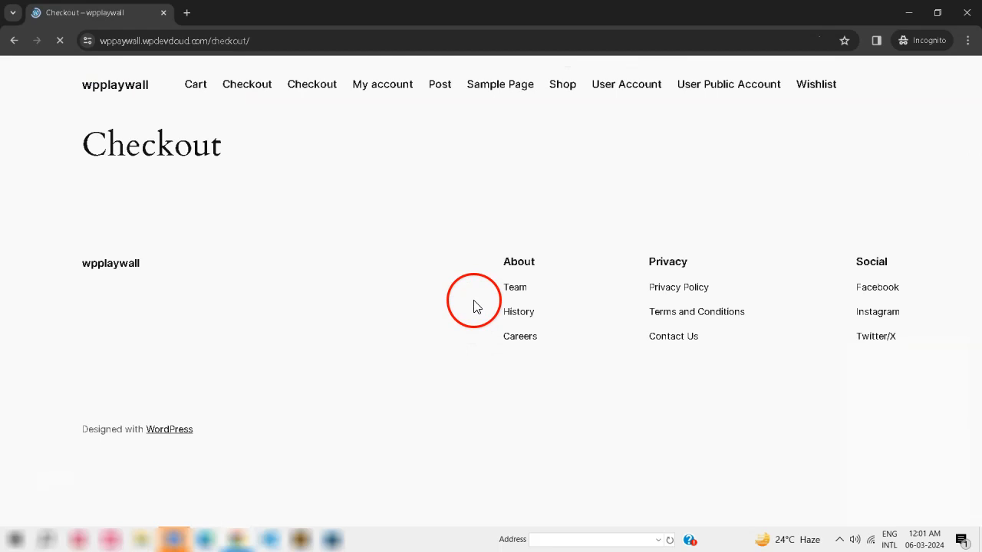
pyautogui.scroll(-4, 460, 297)
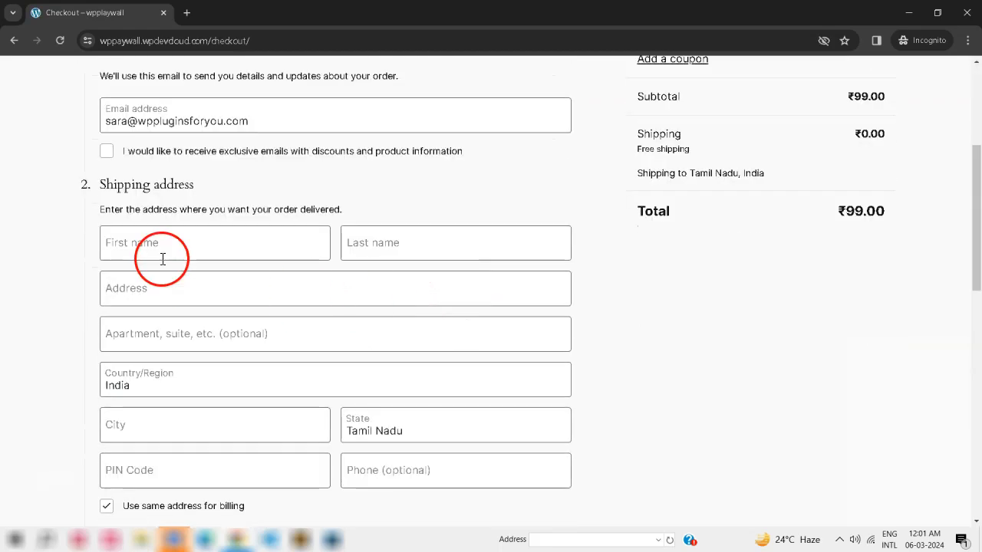
pyautogui.click(171, 250)
pyautogui.click(665, 317)
pyautogui.scroll(-8, 668, 345)
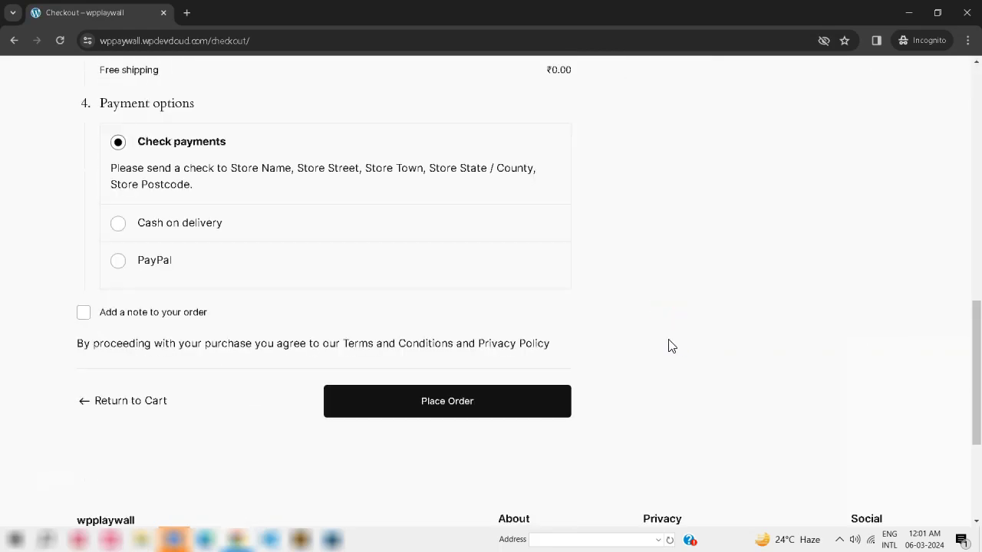
pyautogui.click(118, 223)
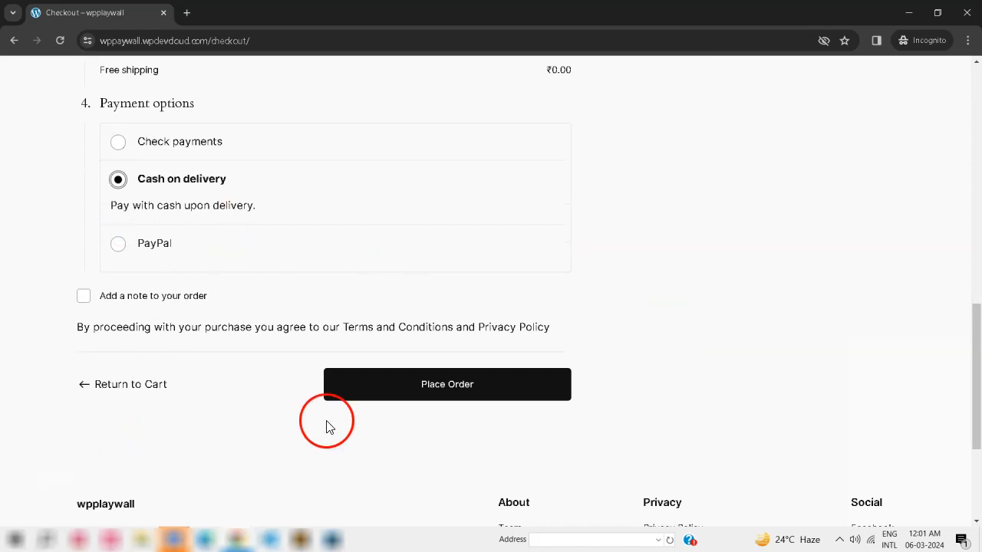
# Enter the customer's first and last name in the shipping address.
pyautogui.scroll(8, 323, 430)
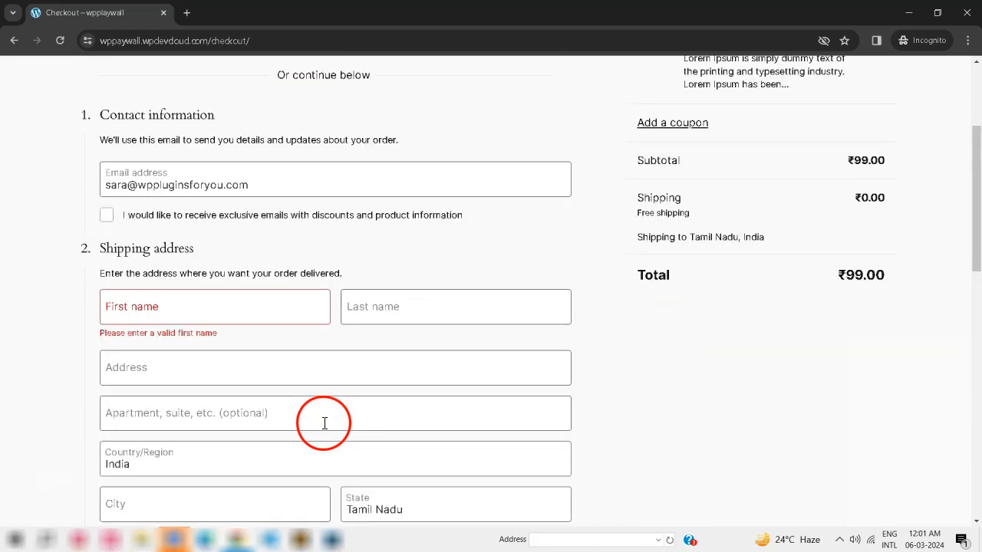
pyautogui.click(157, 309)
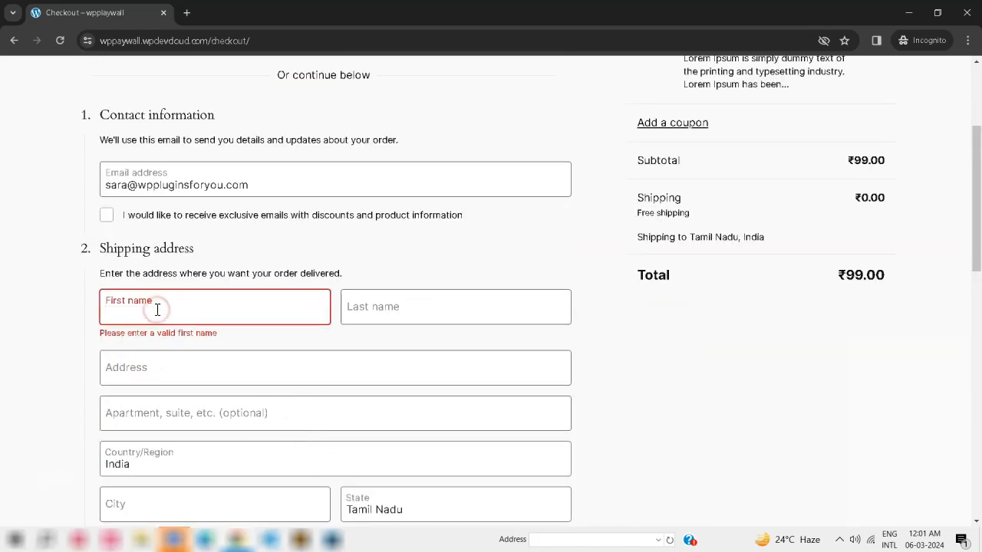
pyautogui.write('Sa')
pyautogui.press('Tab')
pyautogui.press('Tab')
pyautogui.click(372, 313)
pyautogui.write('William')
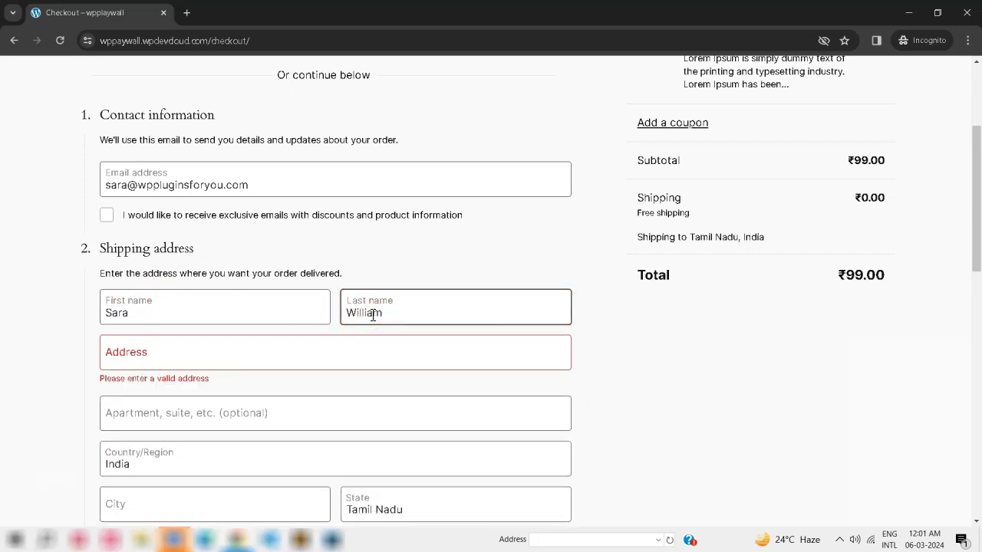
# Fill in the customer's street address and city in the shipping address.
pyautogui.click(256, 356)
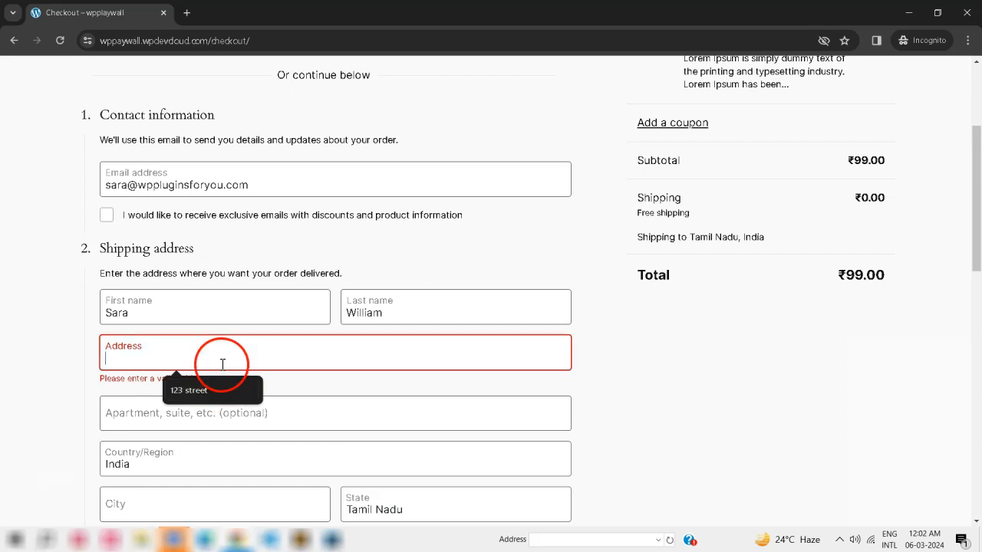
pyautogui.write('ABBC Str')
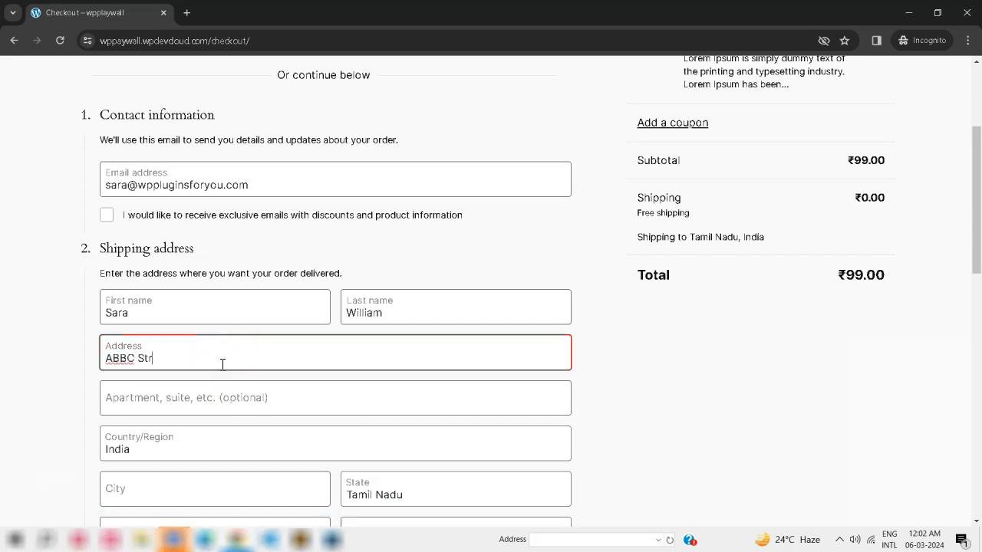
pyautogui.scroll(-1, 259, 428)
pyautogui.click(197, 417)
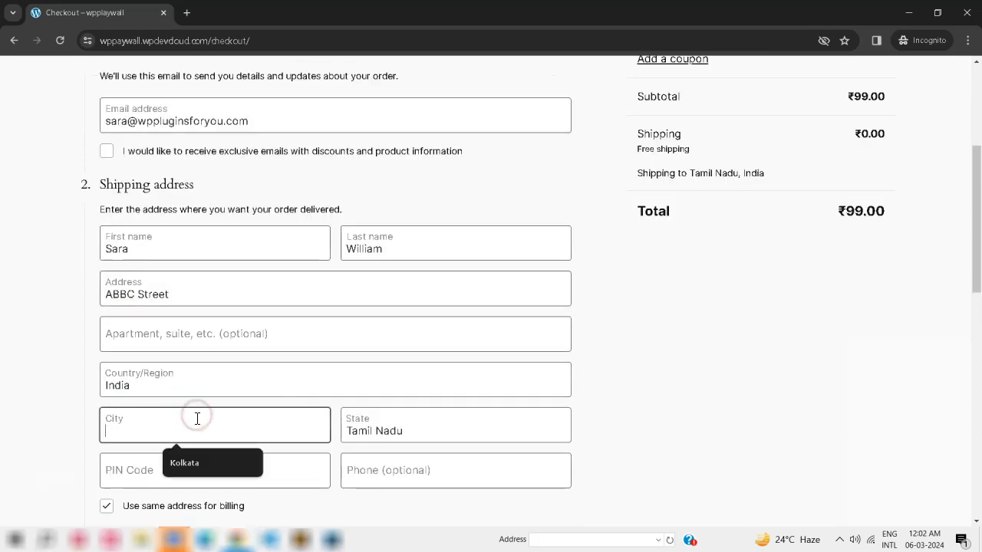
pyautogui.click(202, 461)
# Select the customer's state and fill in the postal code in the shipping address.
pyautogui.click(396, 430)
pyautogui.write('w')
pyautogui.click(387, 455)
pyautogui.click(390, 472)
pyautogui.click(235, 472)
pyautogui.click(230, 505)
# Enter the customer's phone number and place the order.
pyautogui.click(351, 475)
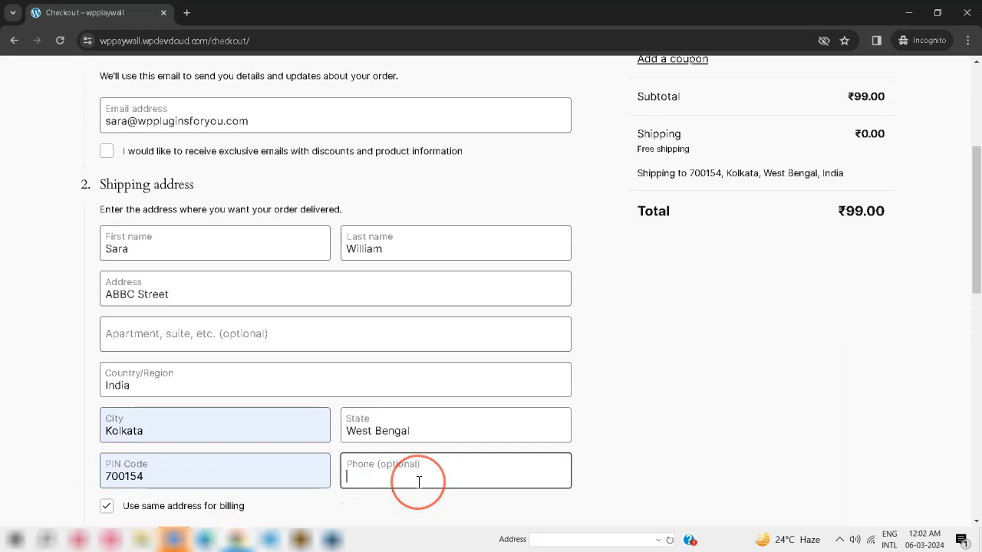
pyautogui.write('54212421')
pyautogui.click(629, 348)
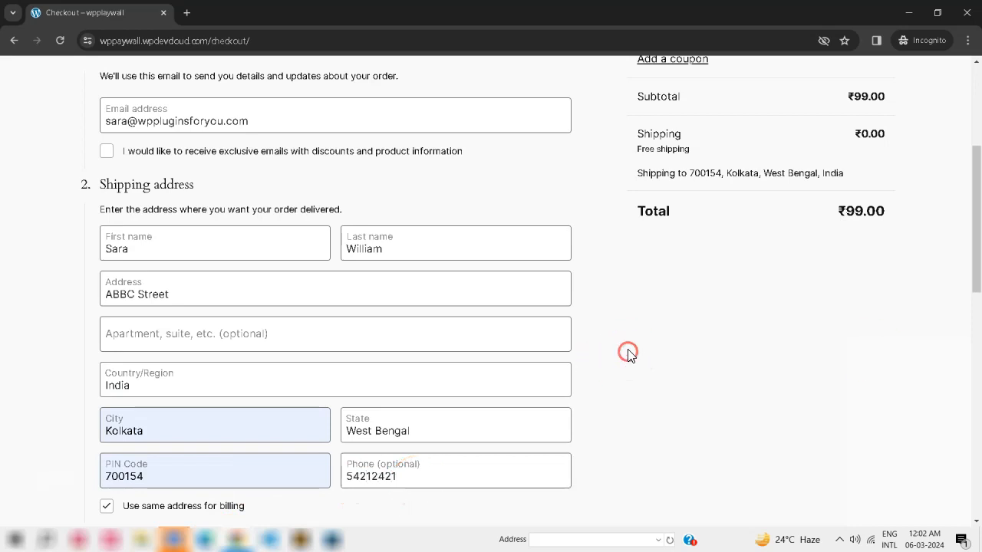
pyautogui.scroll(-5, 423, 331)
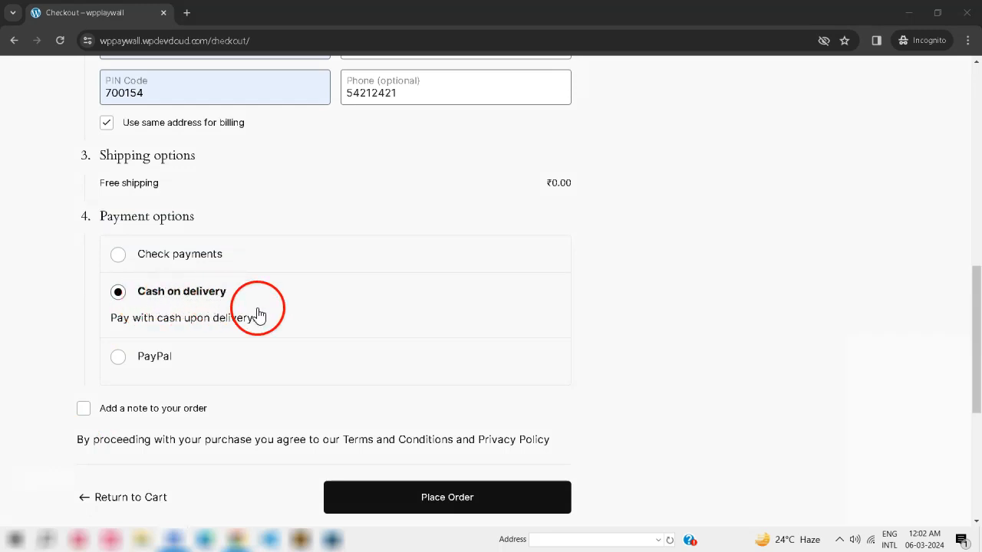
pyautogui.click(430, 502)
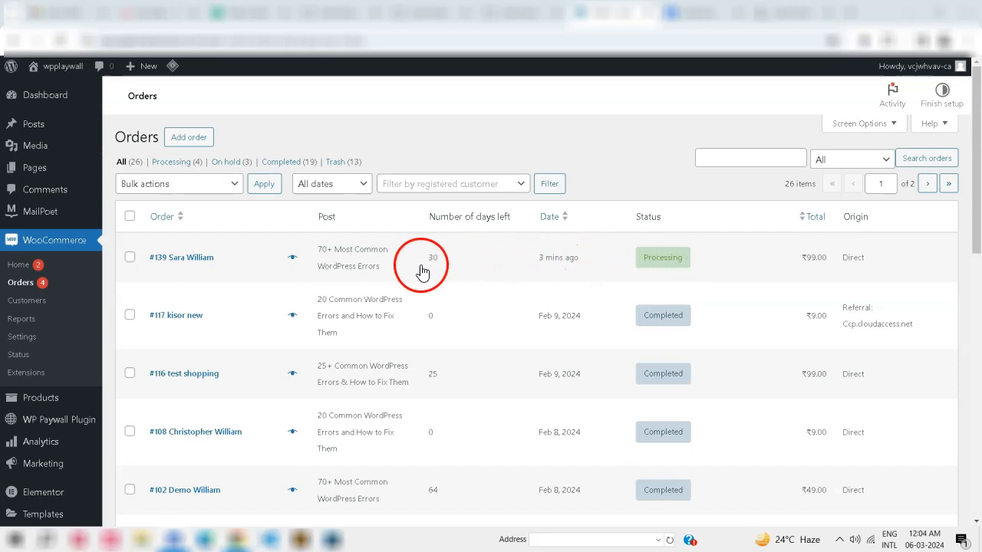
# Change the status of the newest order, for the "70+ Most Common WordPress Errors" post, to completed in the WooCommerce orders list.
pyautogui.click(130, 257)
pyautogui.click(202, 184)
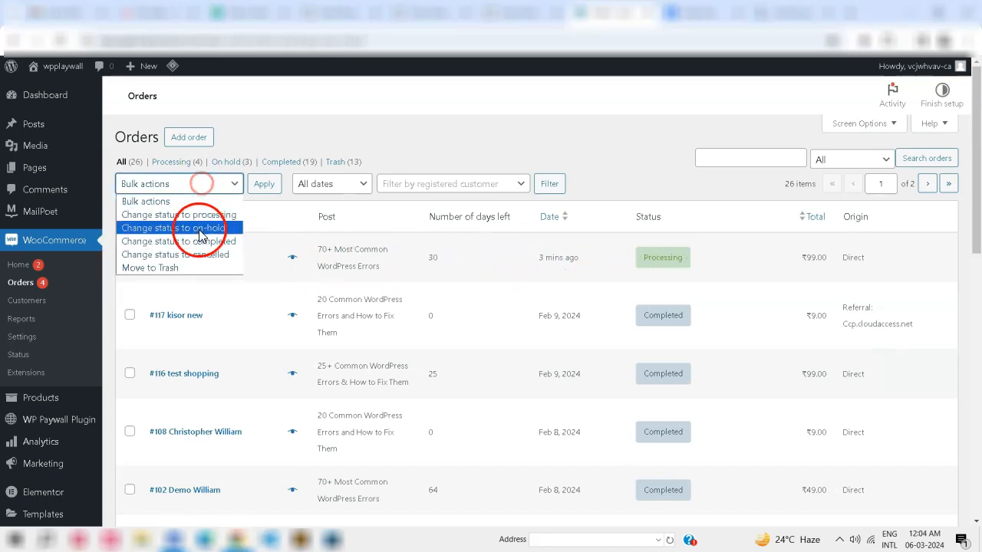
pyautogui.click(206, 244)
pyautogui.click(264, 184)
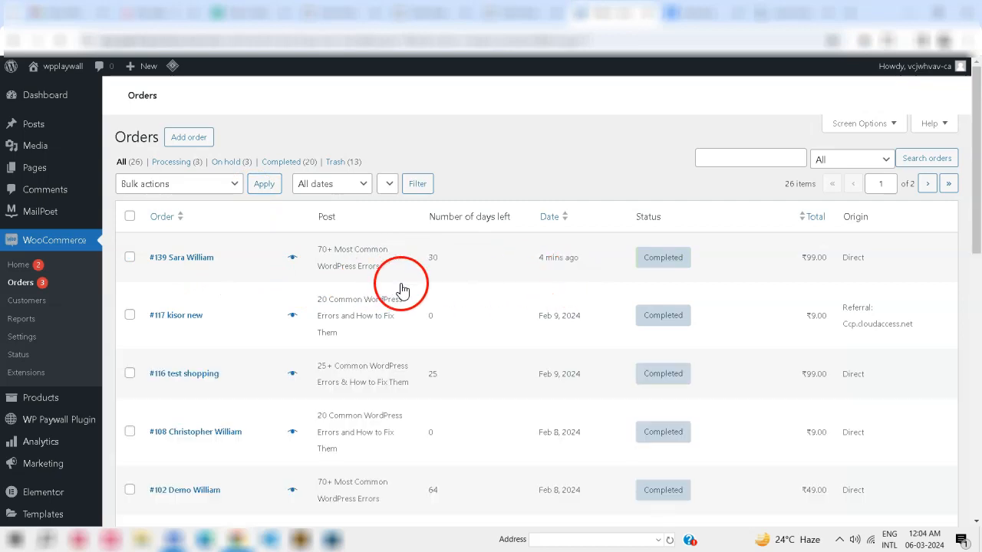
# Switch to the customer's My account browser window and reload the orders page.
pyautogui.moveTo(239, 545)
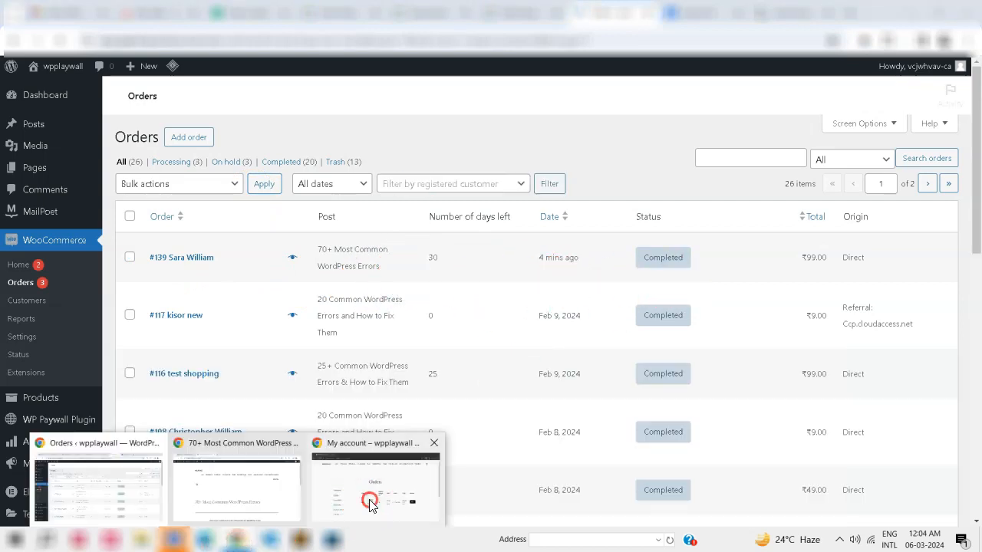
pyautogui.click(368, 499)
pyautogui.click(64, 43)
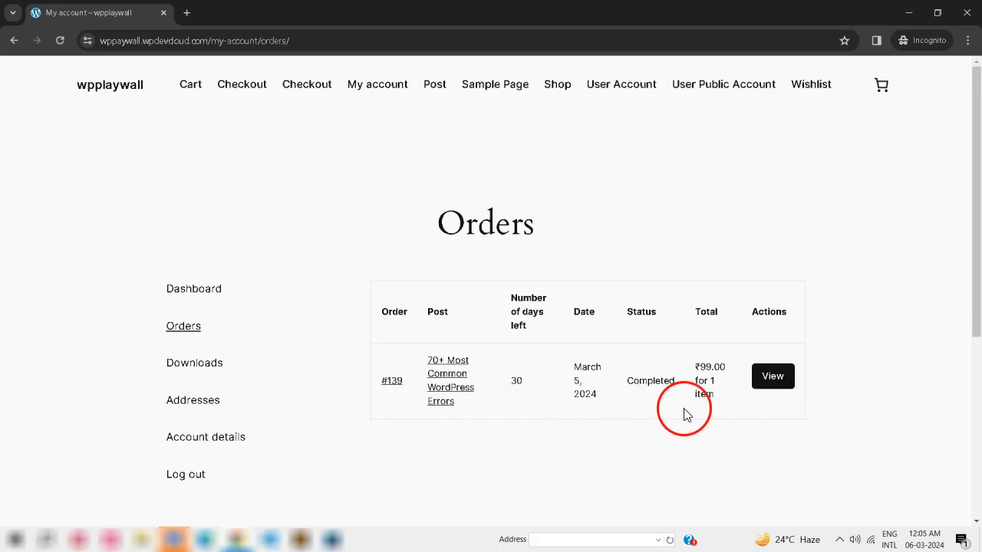
# Open the purchased "70+ Most Common WordPress Errors" post in a new tab and check its content.
pyautogui.rightClick(772, 377)
pyautogui.click(795, 264)
pyautogui.click(251, 13)
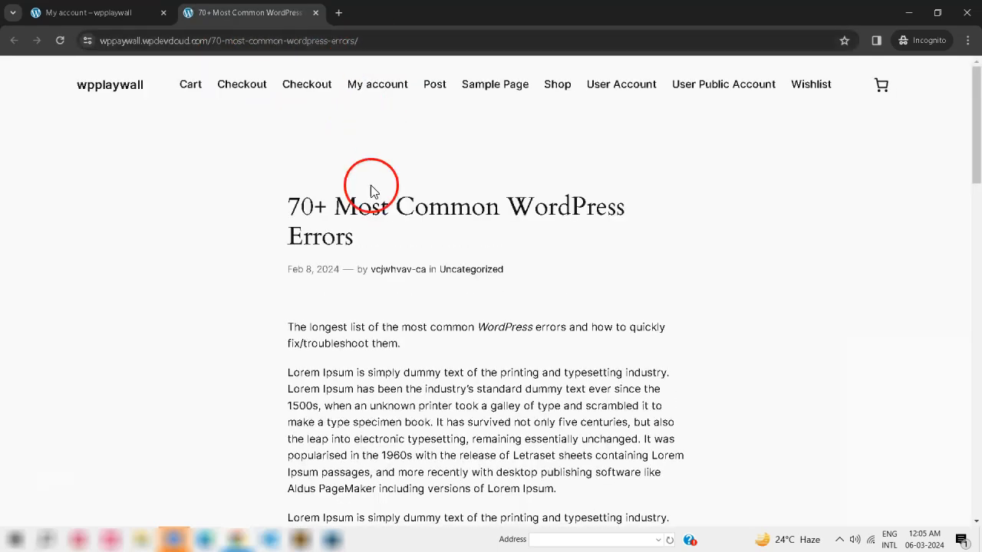
pyautogui.scroll(-6, 371, 187)
pyautogui.scroll(4, 377, 296)
pyautogui.scroll(-3, 381, 328)
pyautogui.scroll(5, 384, 318)
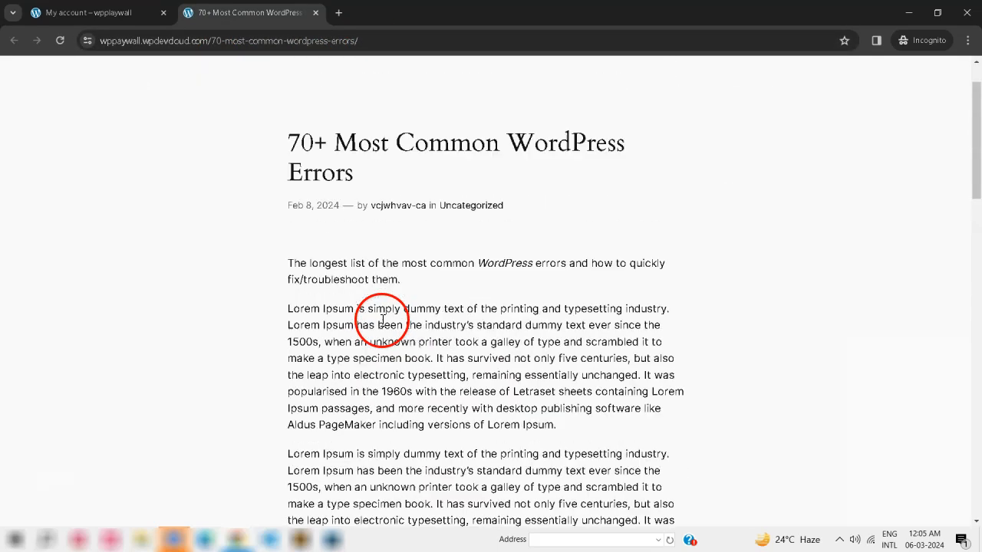
# Return to the customer's orders page and check the number of days left for the purchased post.
pyautogui.hotkey('ctrl', 'Tab')
pyautogui.doubleClick(516, 382)
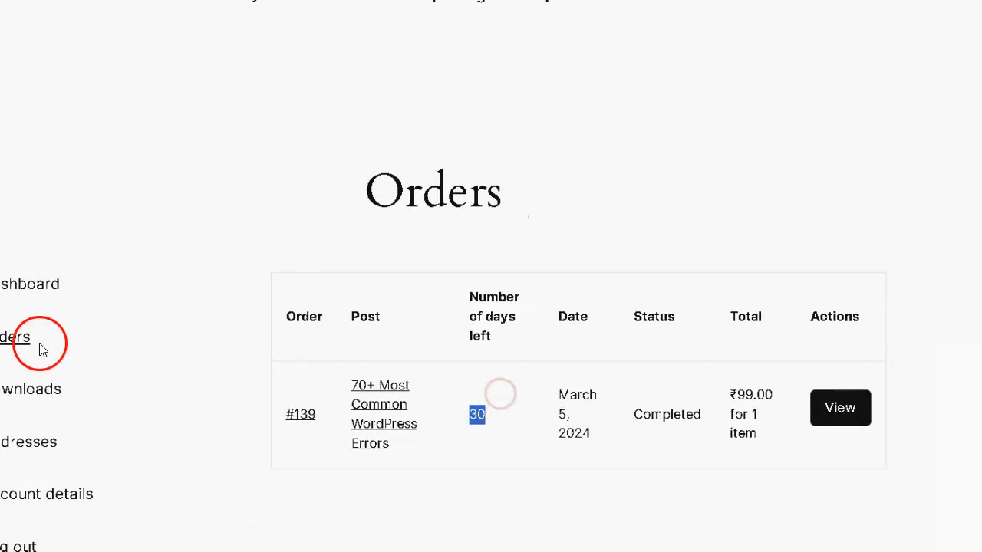
pyautogui.click(487, 447)
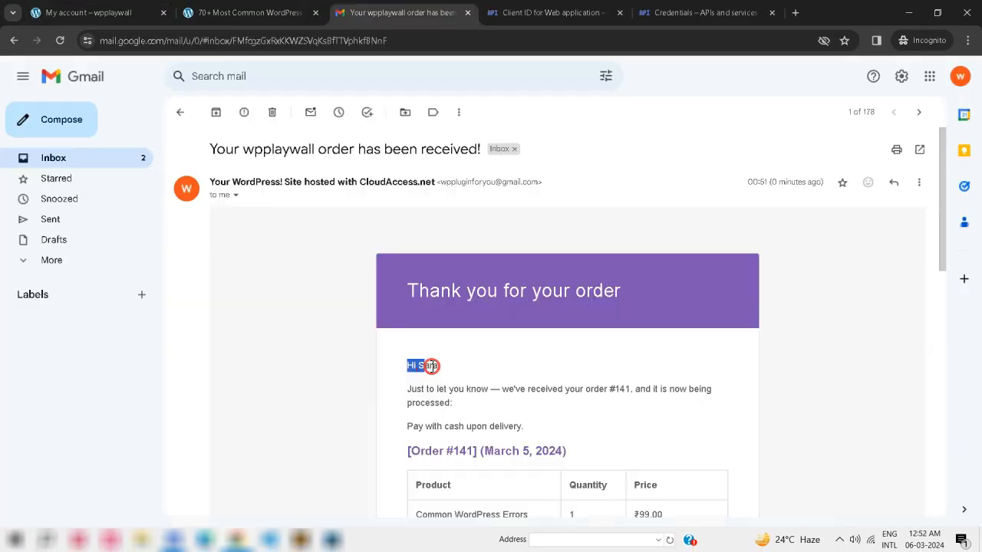
# Examine the order confirmation email in Gmail, including the greeting, order details, Purchased Content section, and billing and shipping addresses.
pyautogui.scroll(-1, 491, 368)
pyautogui.moveTo(407, 325); pyautogui.dragTo(459, 335)
pyautogui.scroll(-5, 498, 355)
pyautogui.moveTo(407, 300); pyautogui.dragTo(529, 301)
pyautogui.moveTo(570, 365); pyautogui.dragTo(420, 364)
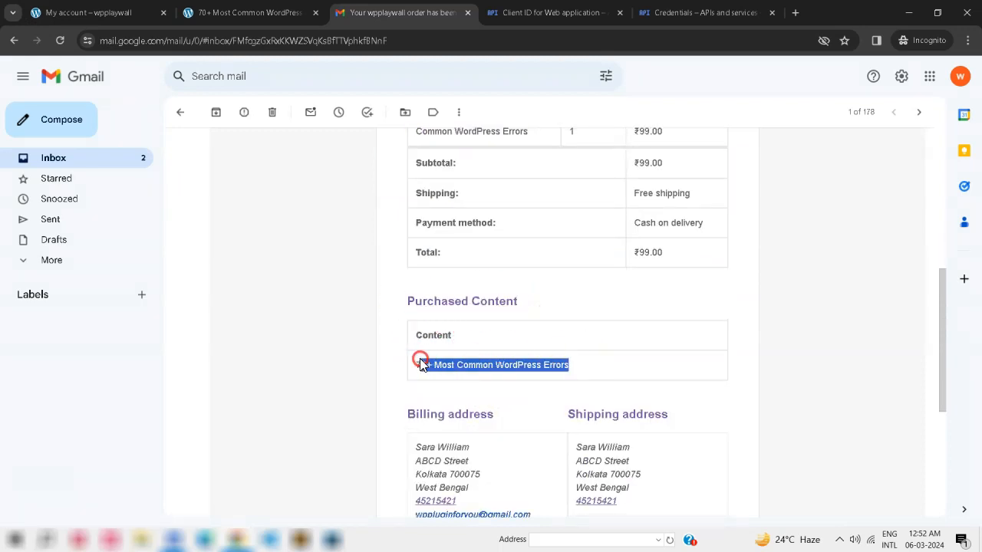
pyautogui.scroll(-2, 480, 374)
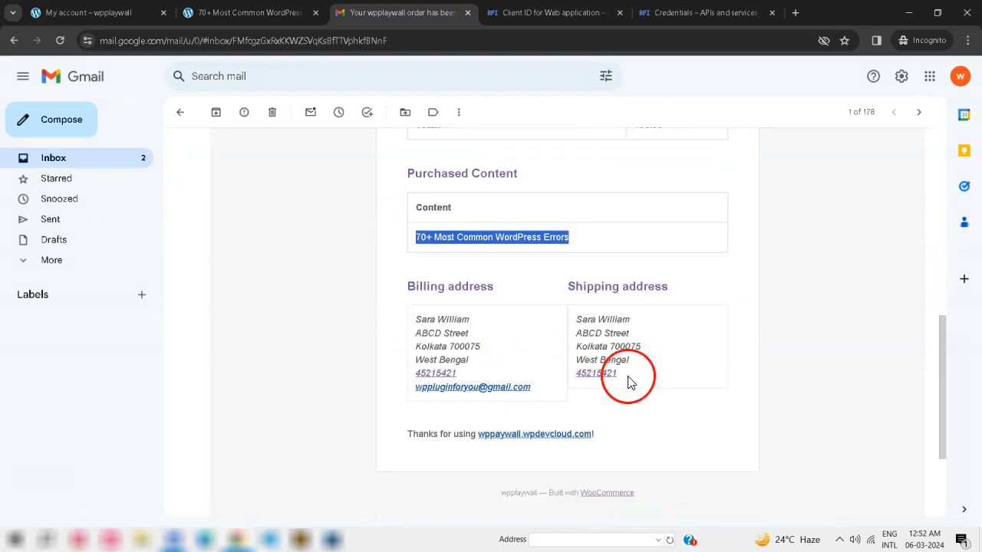
pyautogui.scroll(2, 736, 386)
pyautogui.scroll(2, 753, 388)
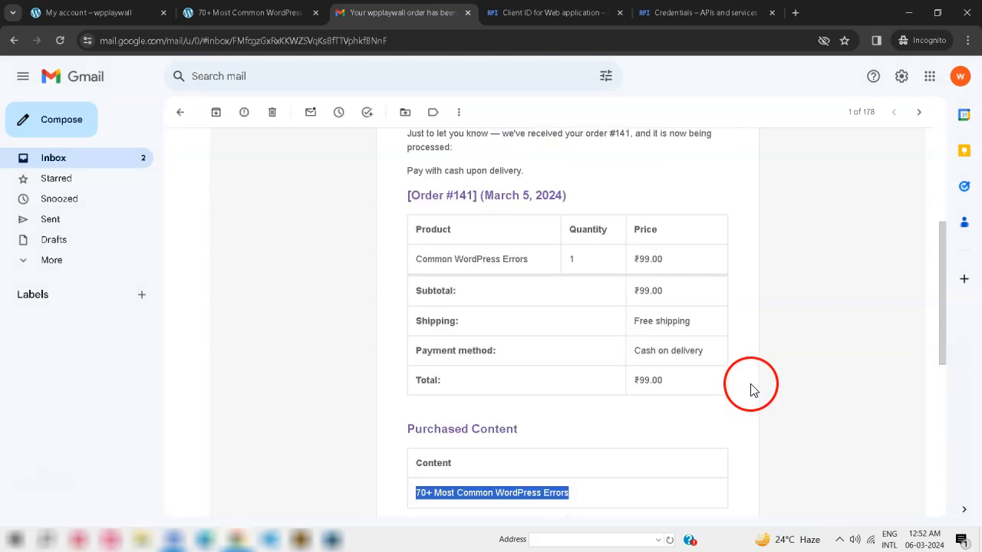
pyautogui.scroll(3, 701, 417)
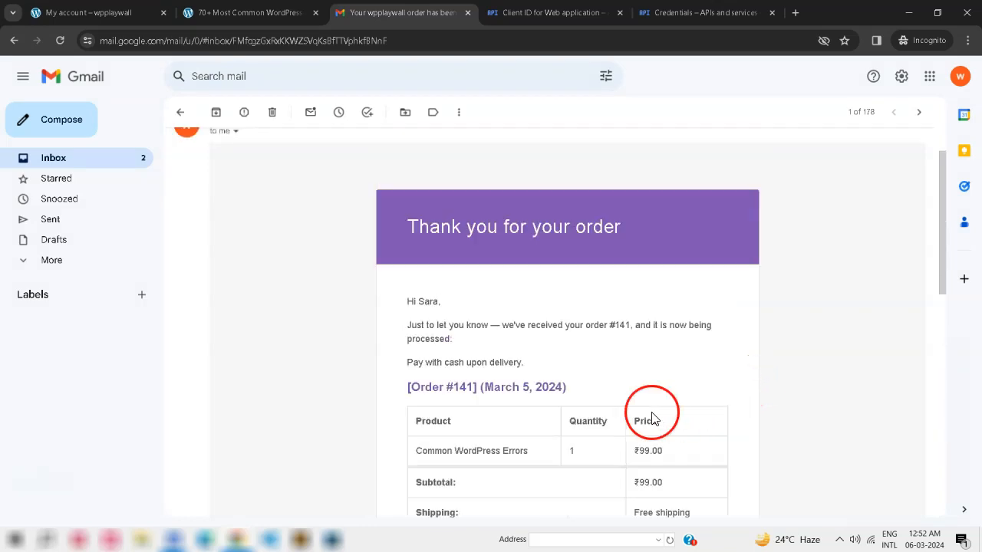
pyautogui.scroll(-5, 588, 353)
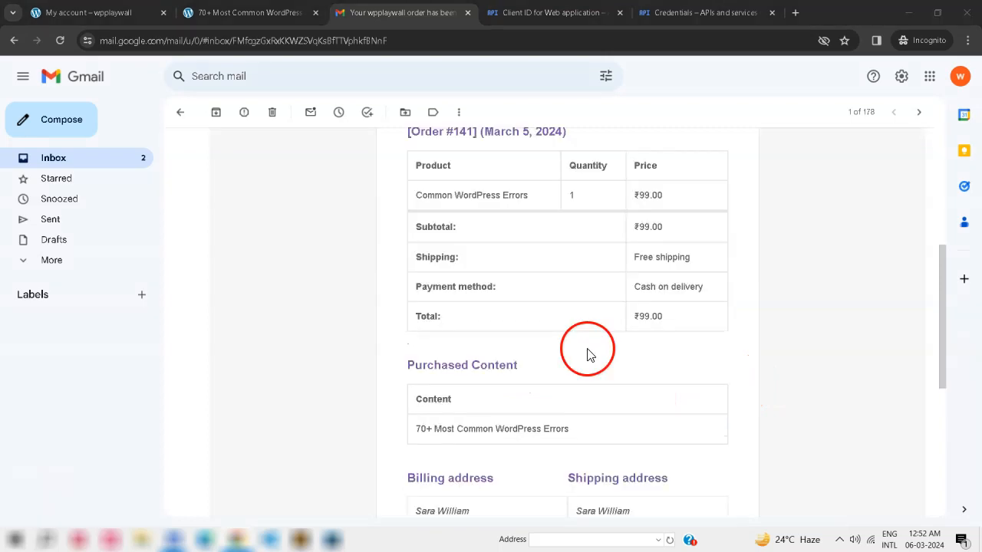
pyautogui.scroll(3, 588, 352)
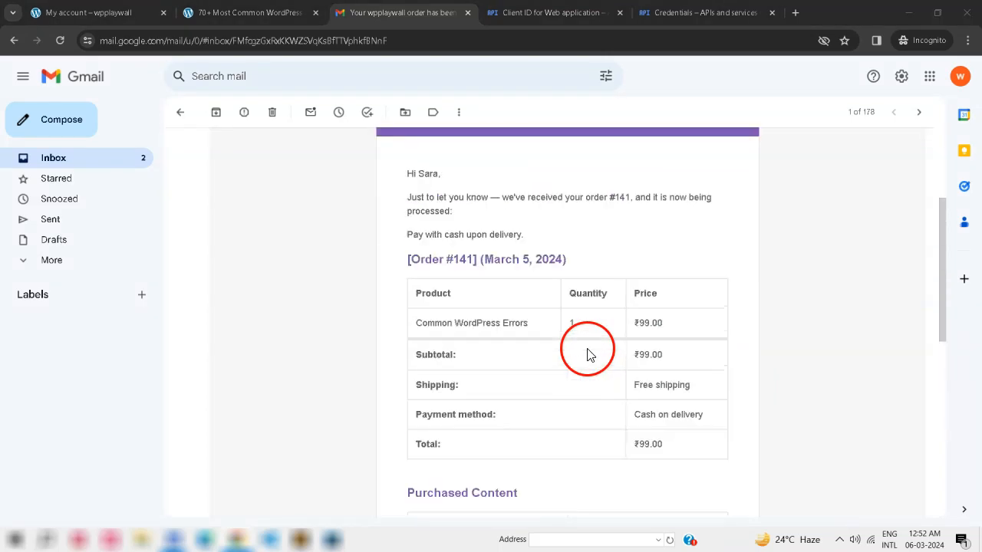